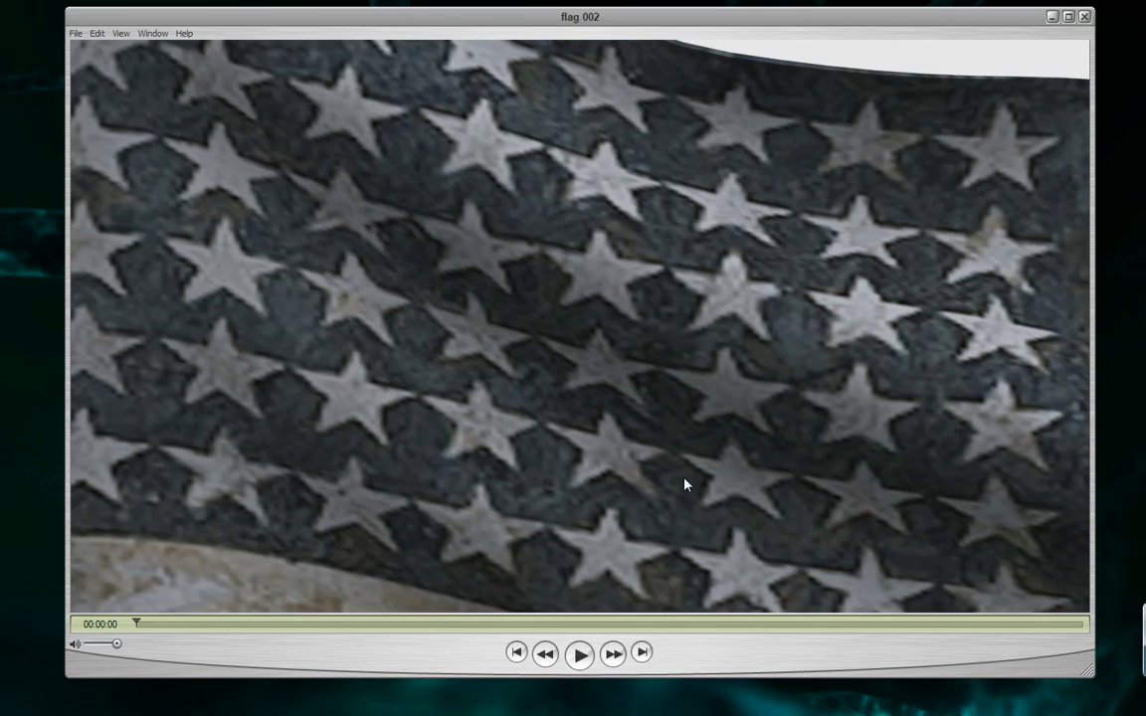
Play and scrub through the flag 002 video to examine the finished waving flag and its pole.
left_click(579, 655)
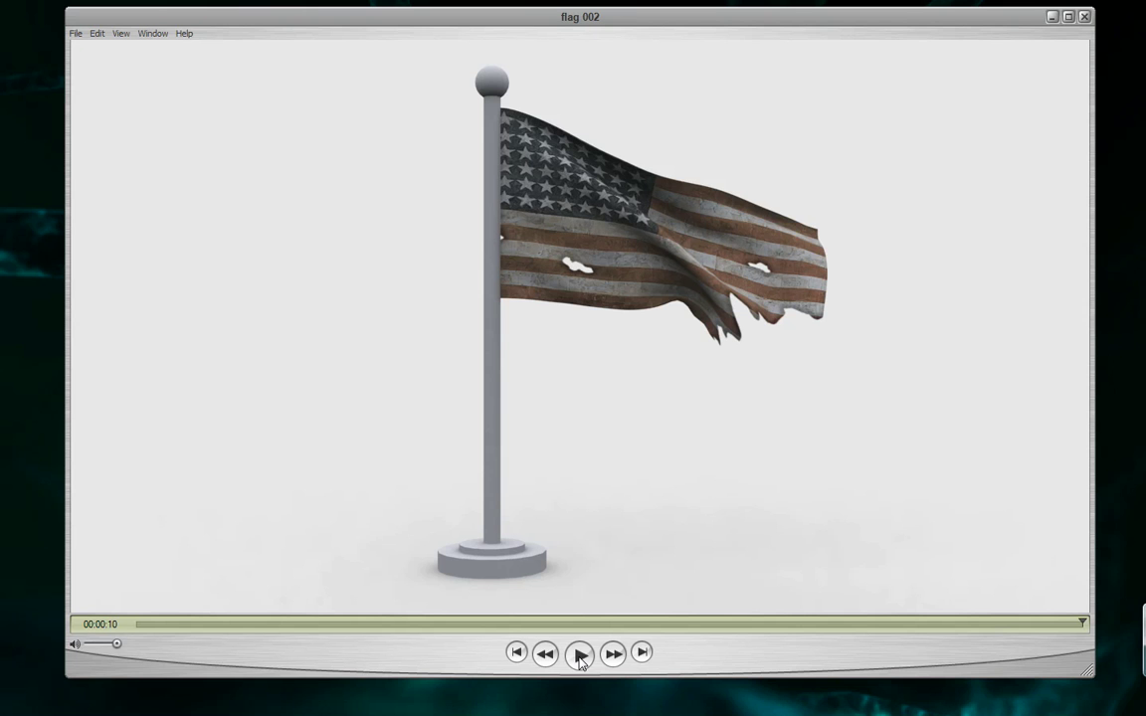
left_click_drag(1082, 624, 777, 617)
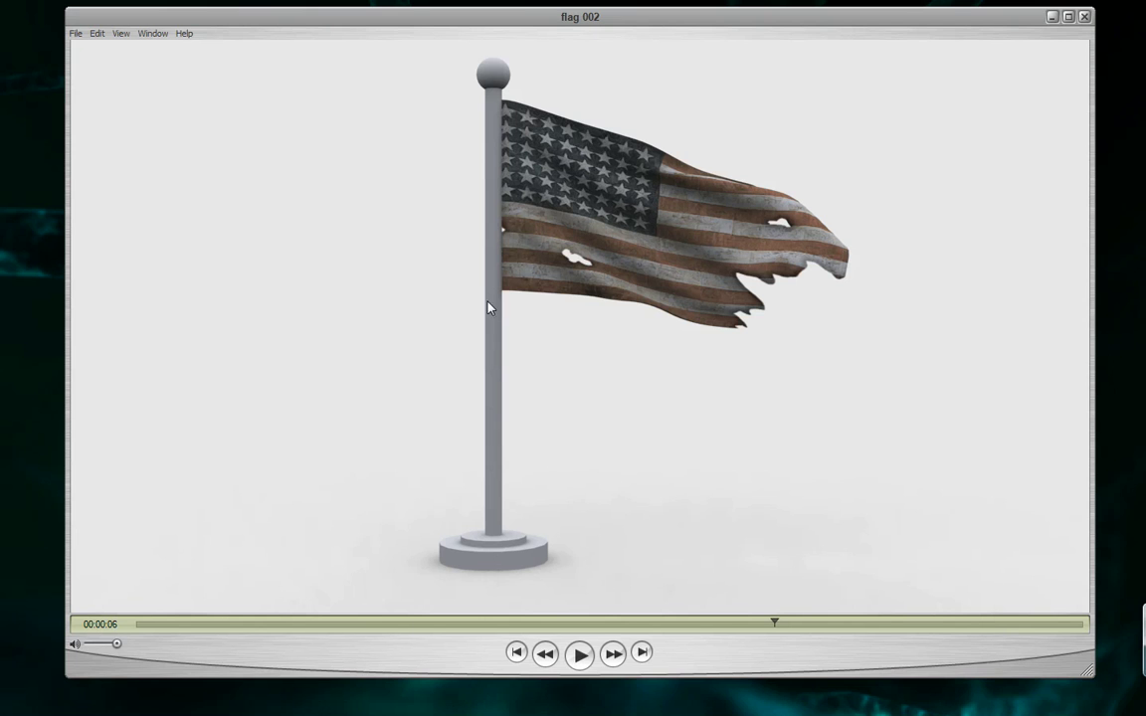
left_click_drag(690, 626, 965, 648)
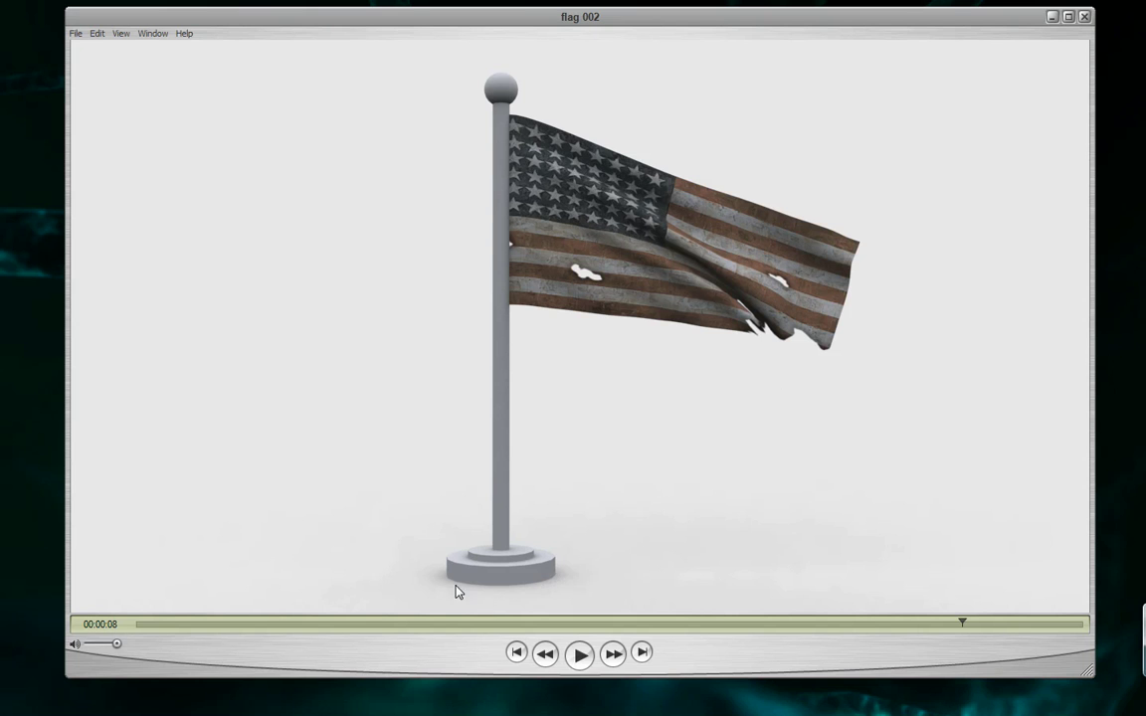
left_click_drag(962, 622, 660, 624)
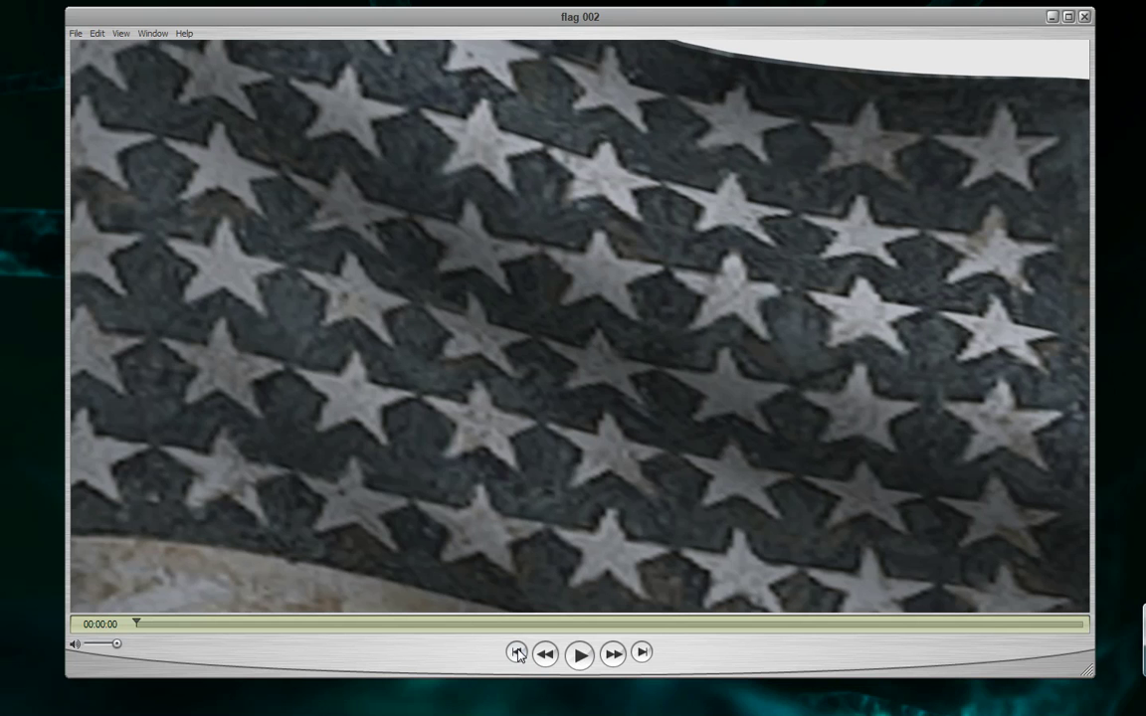
left_click(579, 655)
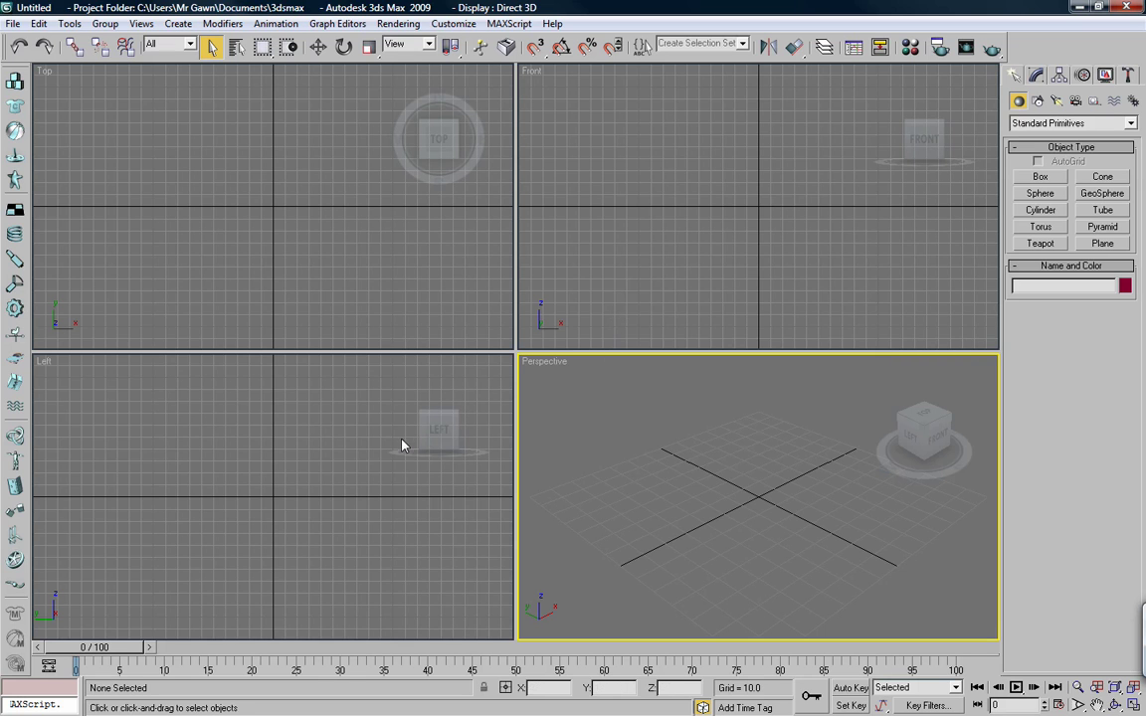
Create a standard cylinder at the origin in the Top view, with a radius of about 6.9 and height of about 173.4.
left_click(925, 429)
left_click(882, 368)
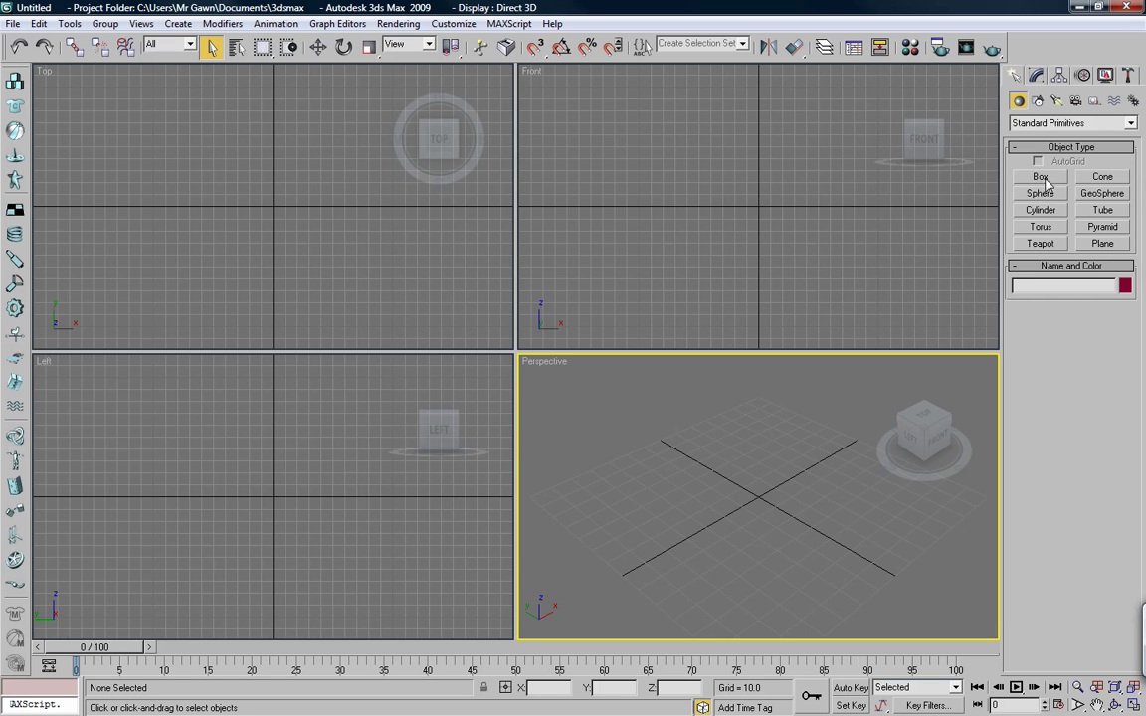
left_click(1041, 211)
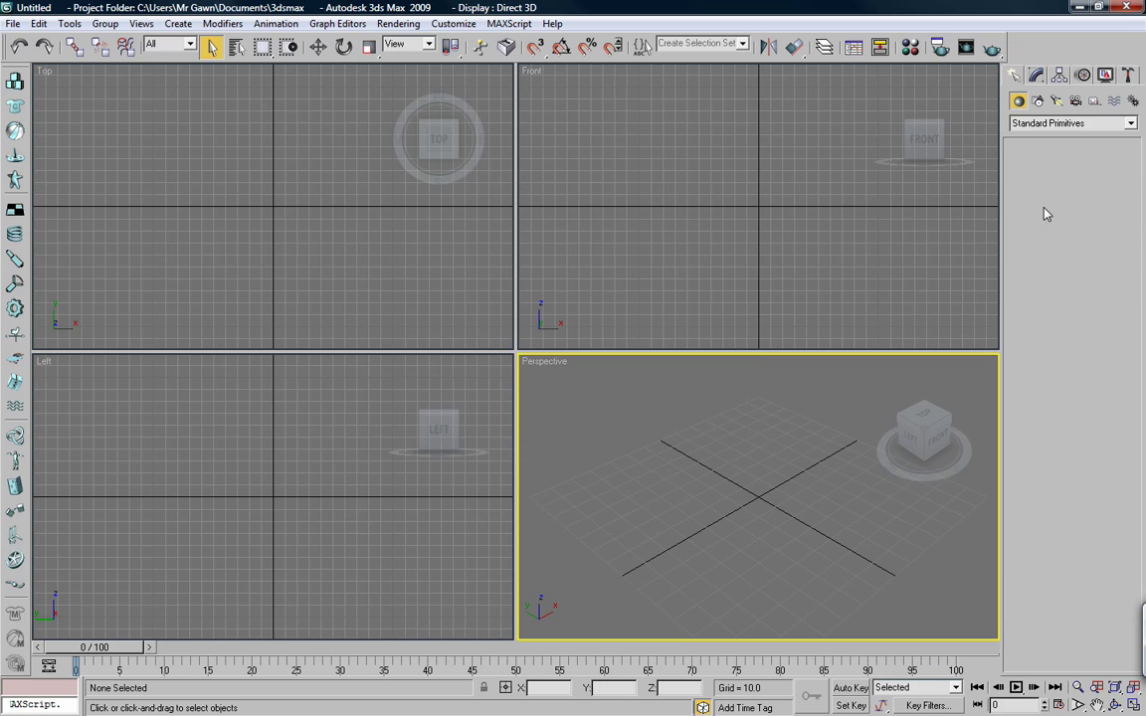
mouse_move(275, 206)
left_mouse_down()
mouse_move(285, 213)
mouse_move(273, 207)
left_mouse_up()
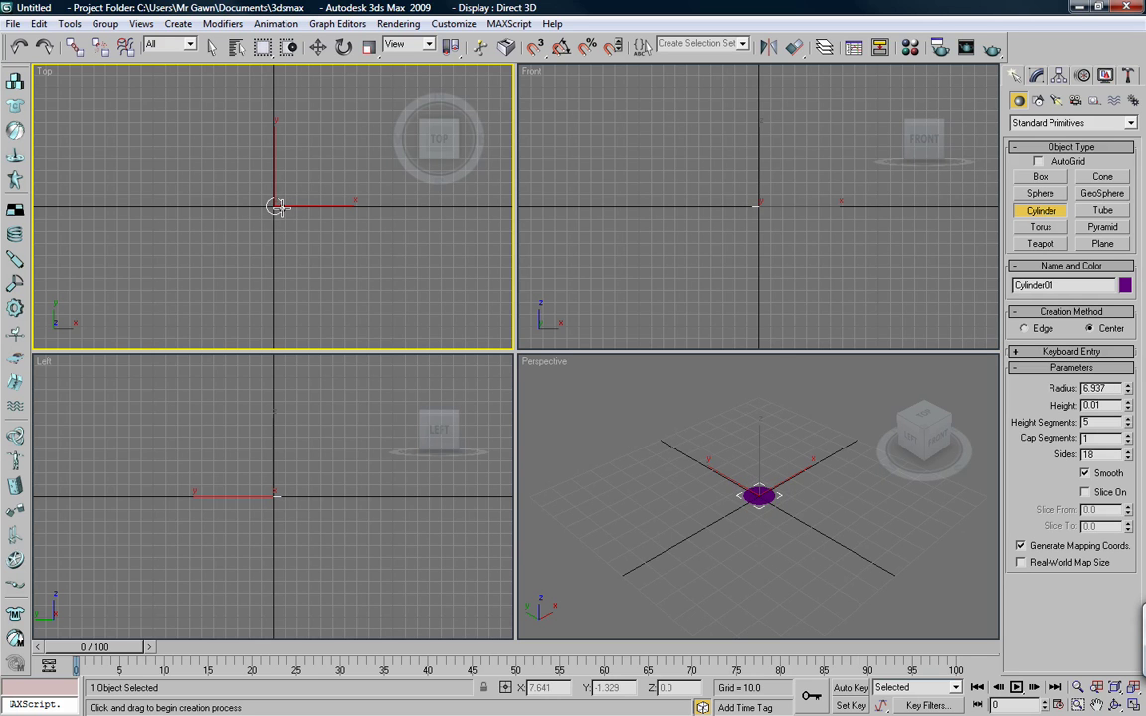
left_click(260, 7)
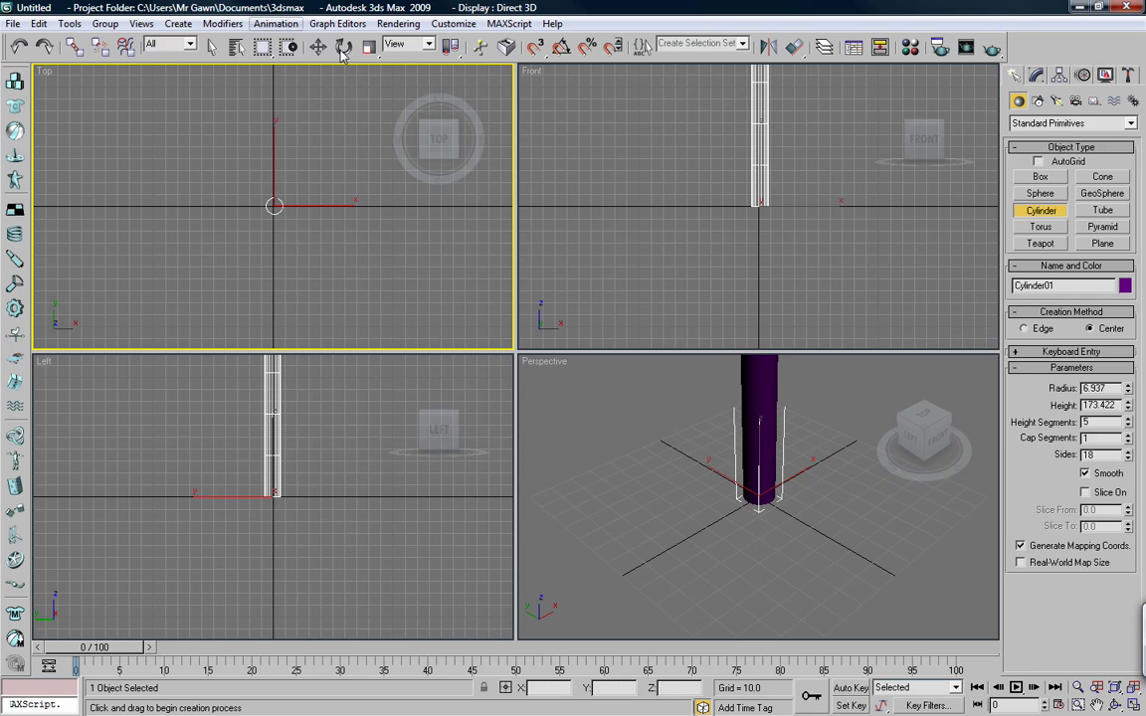
Reduce the cylinder to 1 height segment and 12 sides.
right_click(1129, 425)
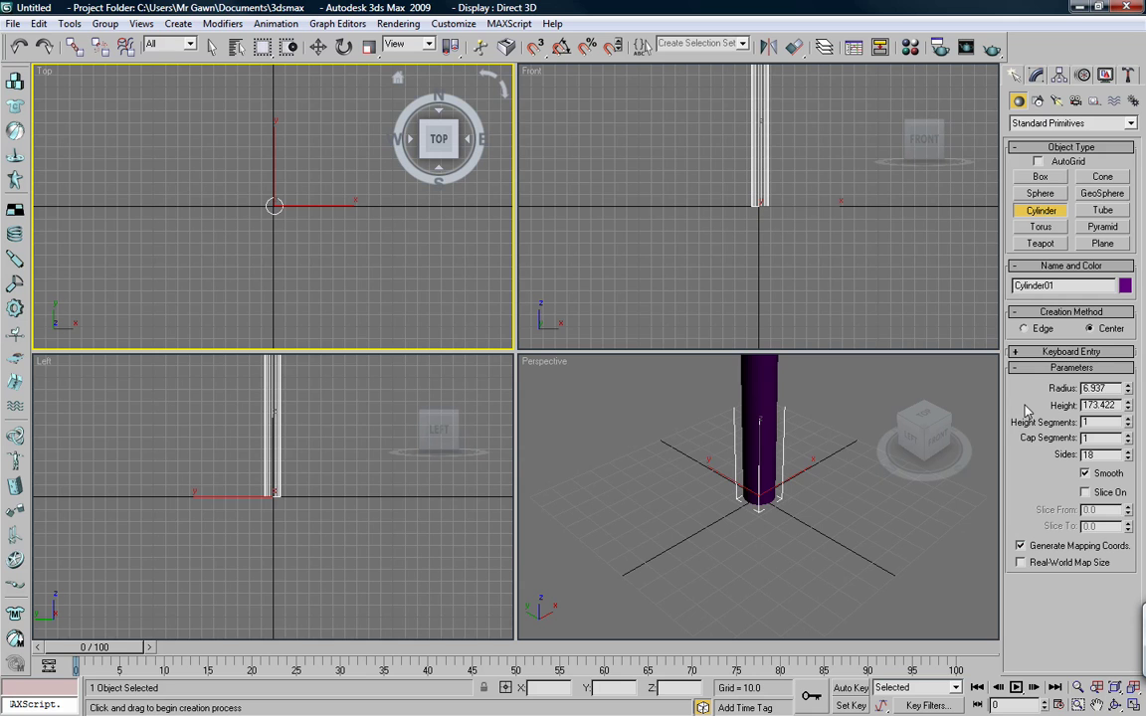
left_click(1128, 457)
left_click(1128, 458)
left_click(1128, 458)
left_click(1129, 458)
left_click(1128, 458)
left_click(1128, 457)
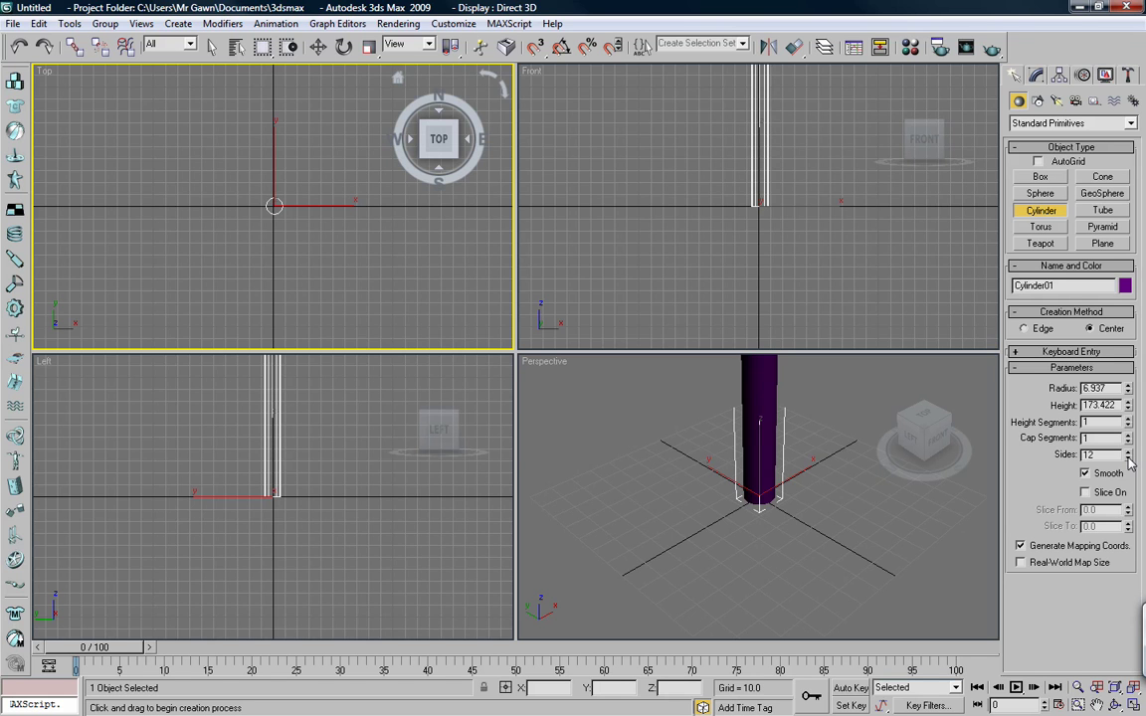
Center the cylinder on the origin by resetting its X and Y position to 0.
scroll(340, 266, "up", 3)
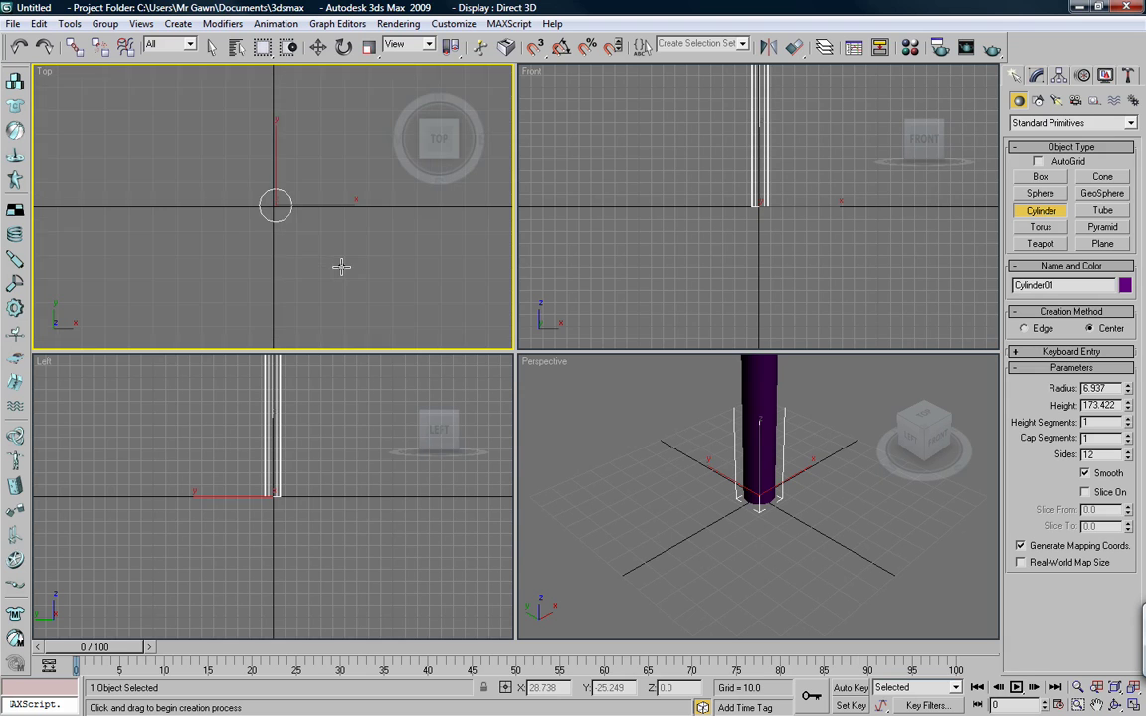
left_click(317, 47)
right_click(576, 687)
right_click(642, 687)
Hide the selection brackets around the cylinder in the Perspective view.
right_click(711, 563)
scroll(724, 542, "down", 4)
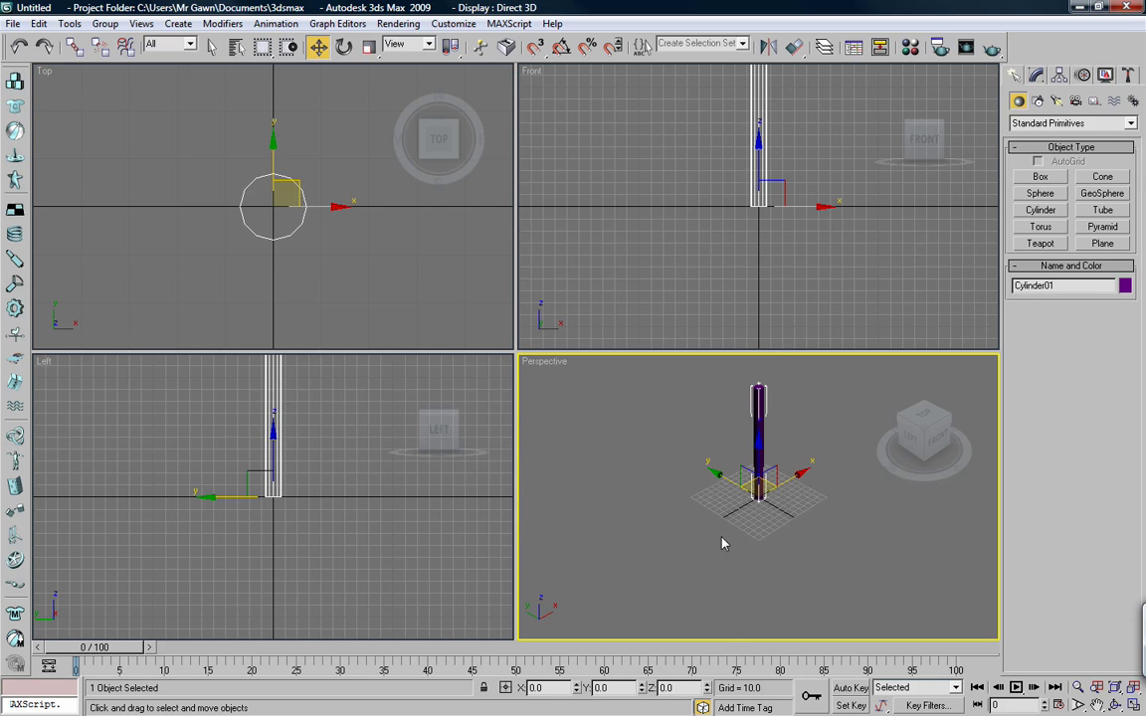
scroll(757, 518, "up", 5)
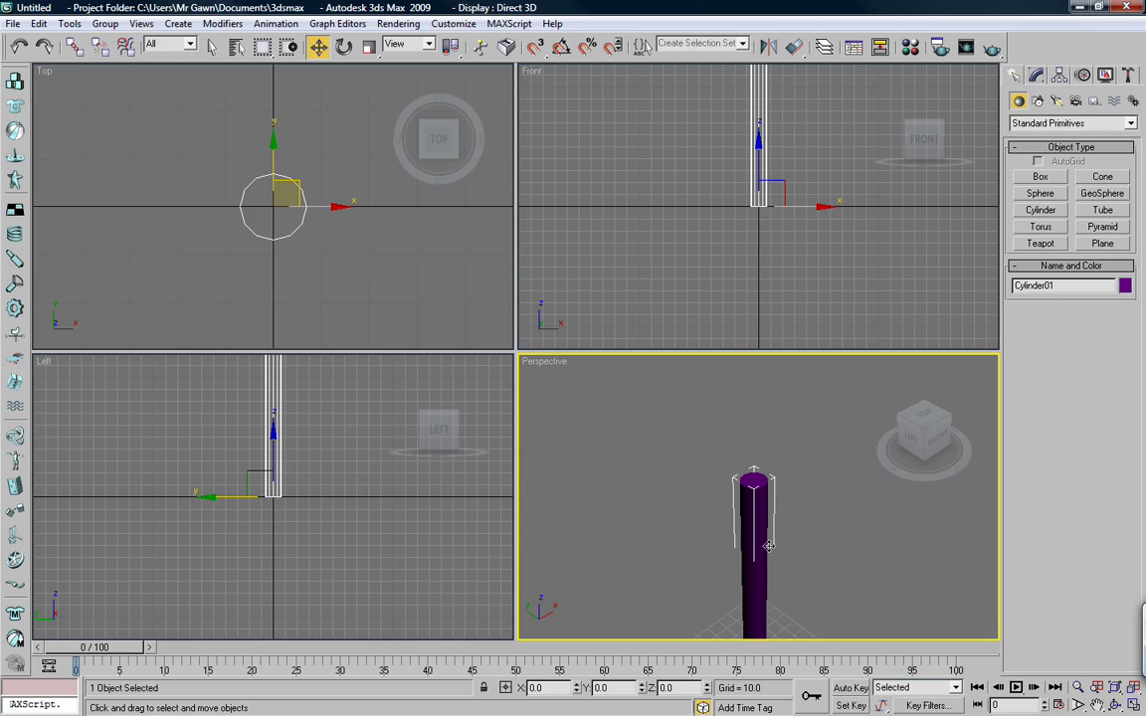
scroll(744, 480, "up", 6)
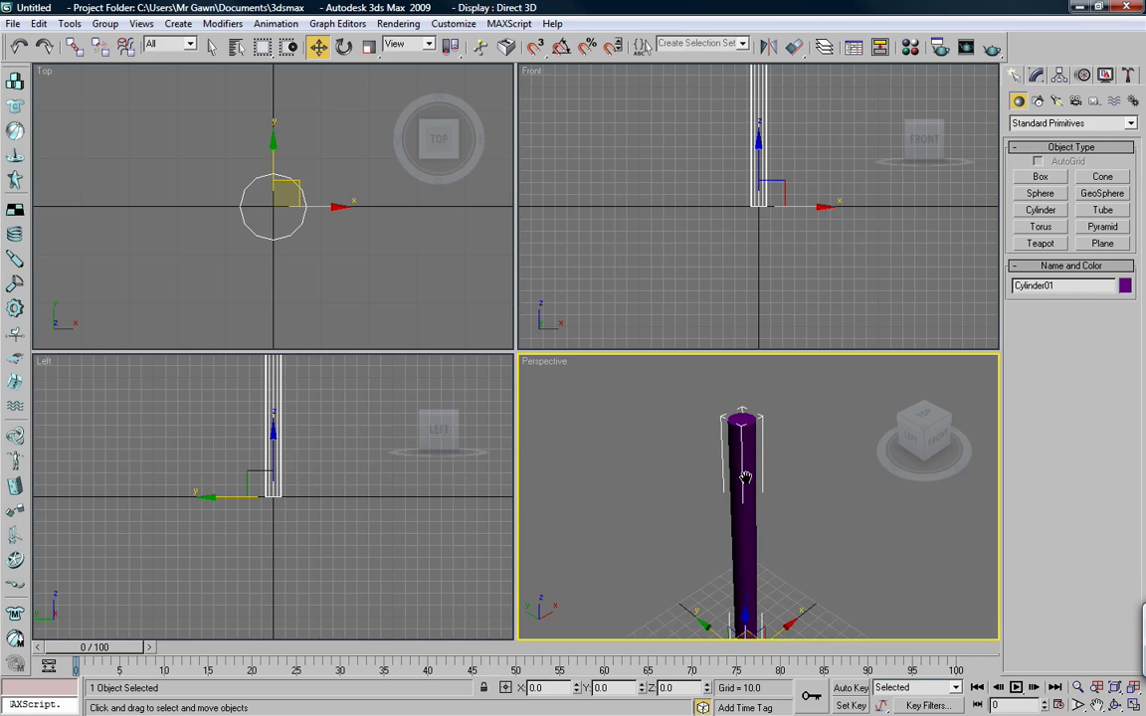
middle_click_drag(746, 522, 725, 480)
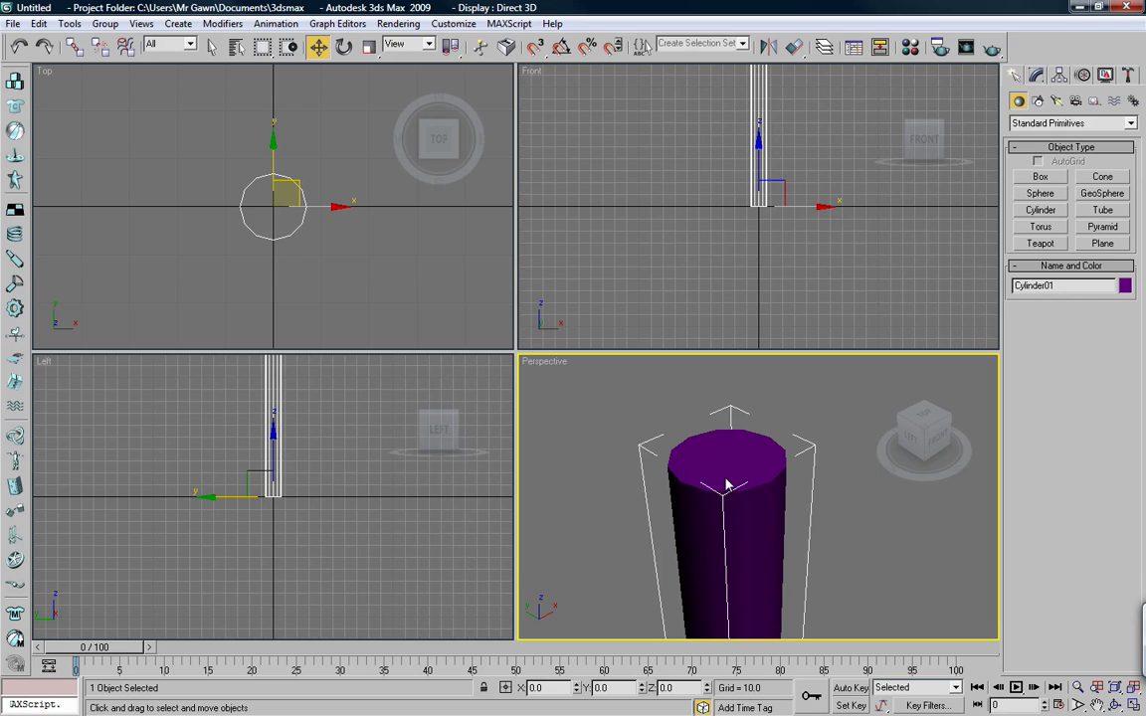
key("j")
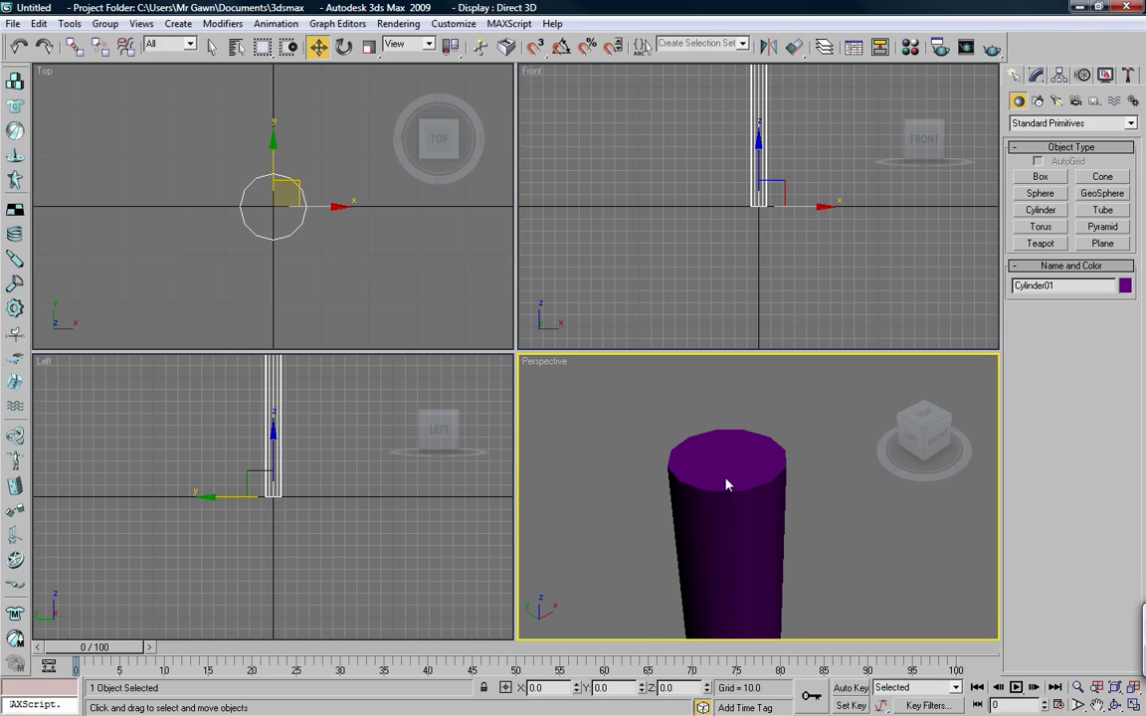
Examine the cylinder at full height in the Perspective and Front views.
right_click(749, 325)
right_click(463, 293)
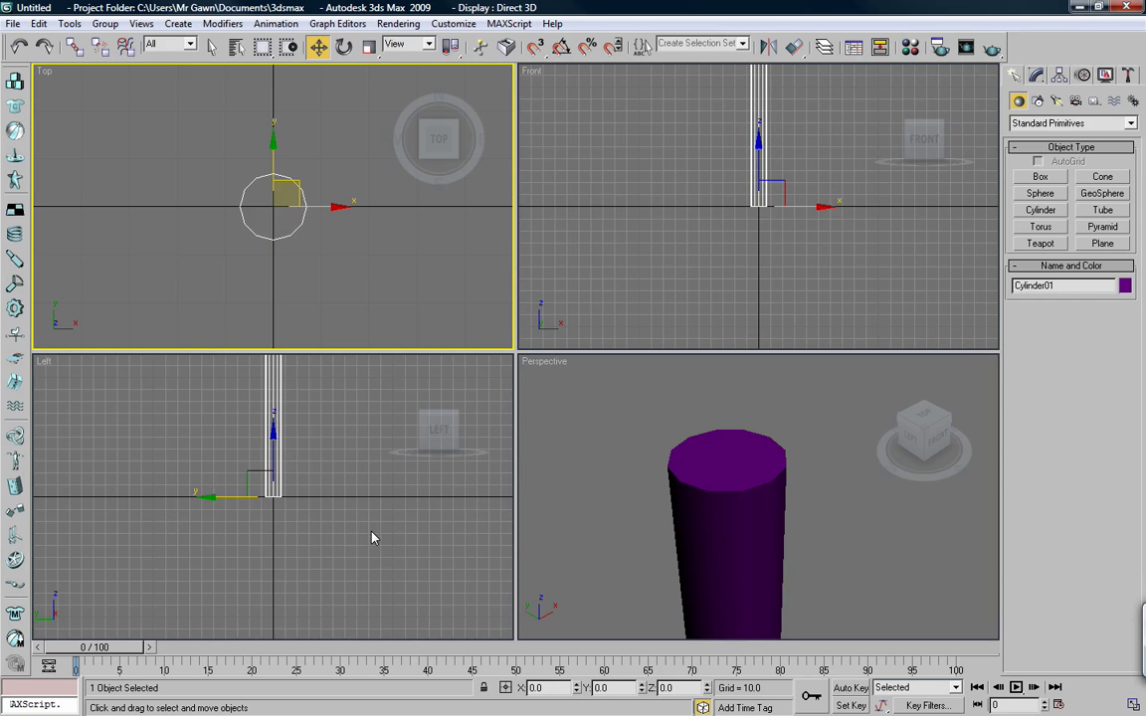
right_click(403, 542)
right_click(657, 573)
scroll(657, 573, "down", 5)
scroll(655, 573, "down", 2)
middle_click_drag(654, 573, 650, 478, "alt")
right_click(784, 256)
middle_click_drag(775, 171, 772, 214)
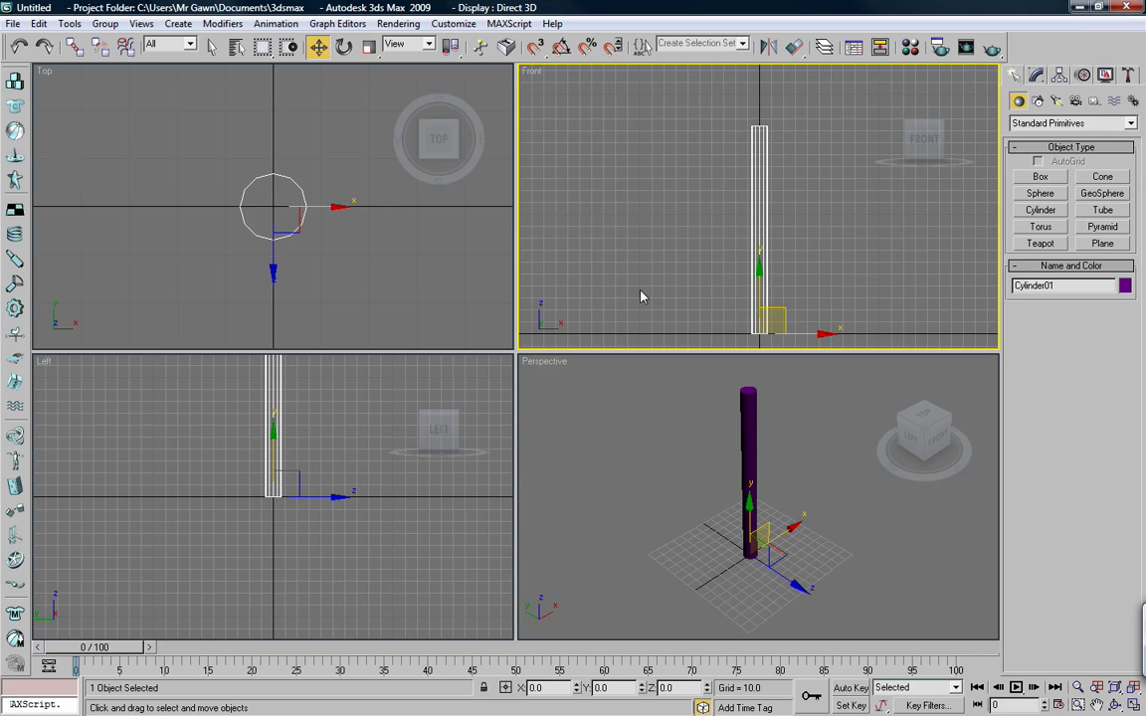
right_click(760, 287)
left_click(765, 318)
right_click(813, 430)
left_click(888, 428)
right_click(759, 284)
left_click(805, 377)
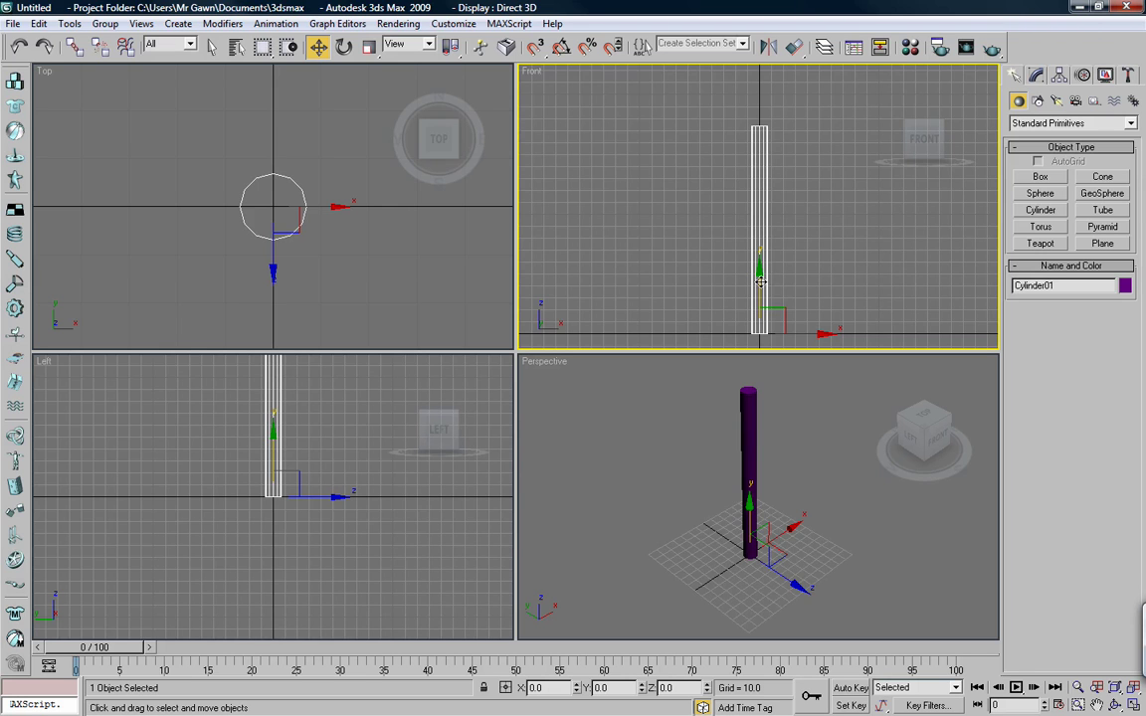
Add an Edit Poly modifier to the cylinder and enable polygon-level editing.
left_click(1036, 75)
left_click(1037, 120)
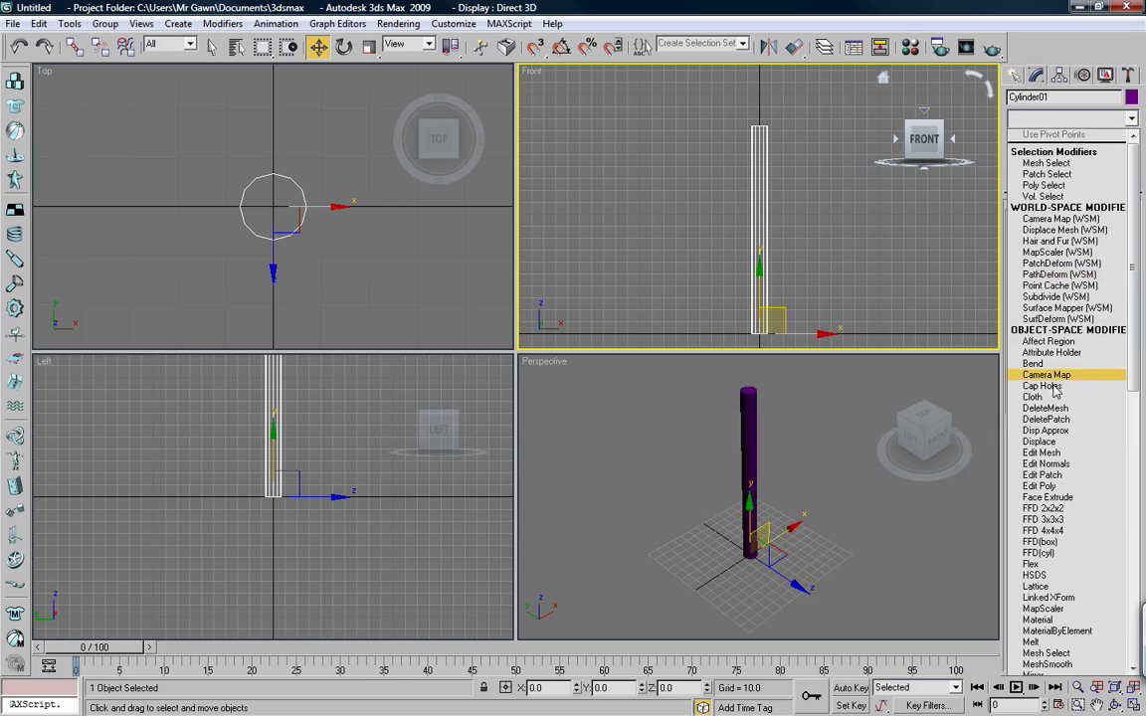
left_click(1044, 486)
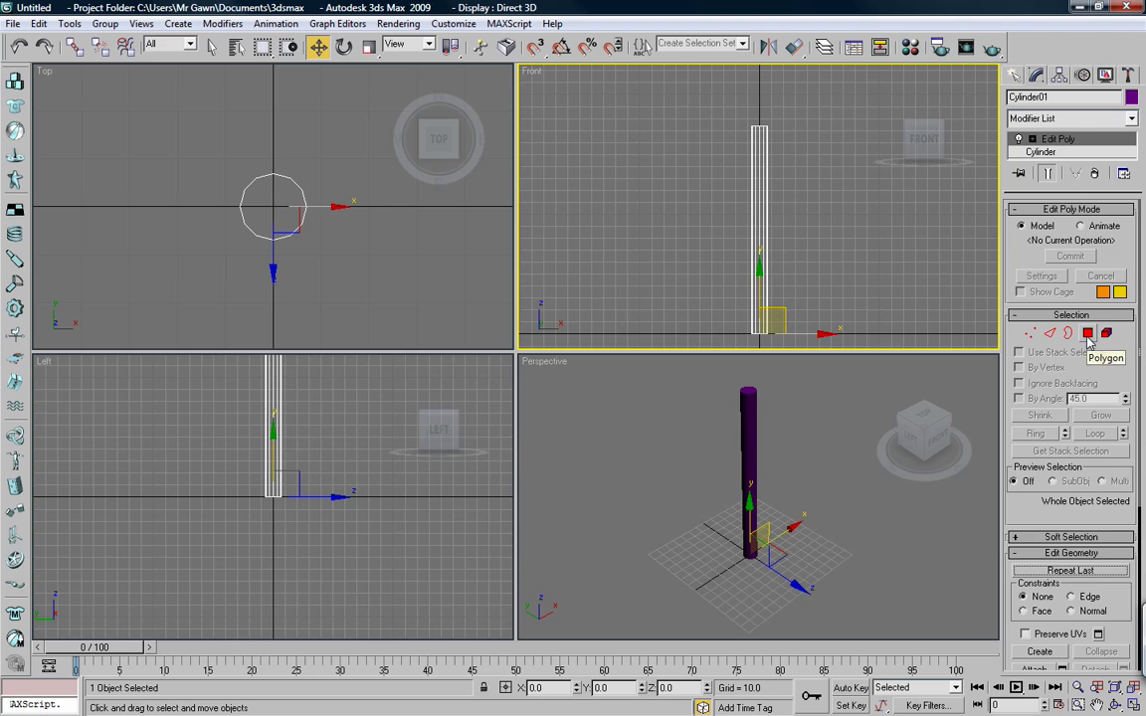
left_click(1088, 332)
key("4")
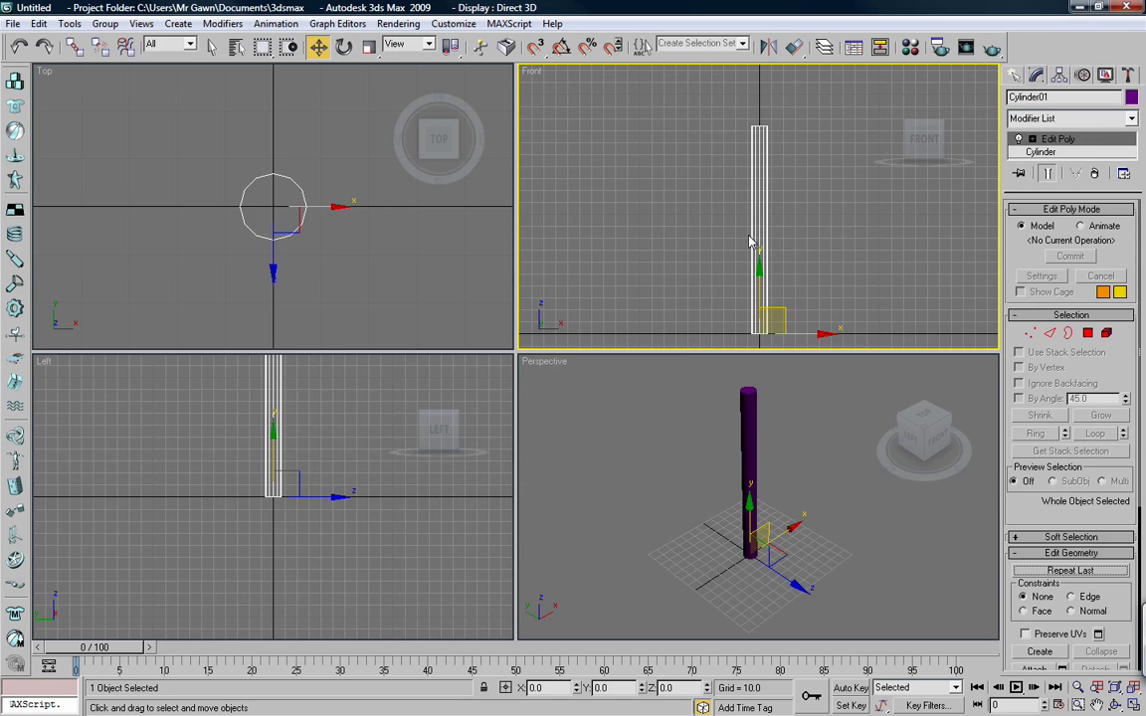
key("4")
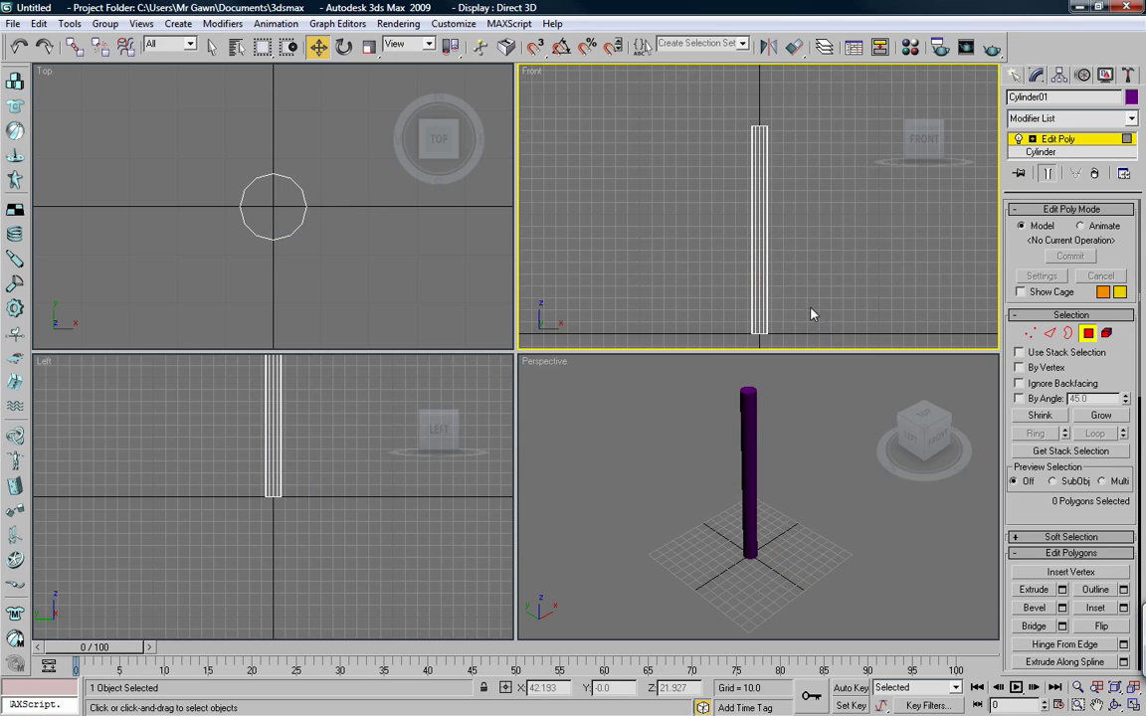
Select the cylinder's bottom polygon and widen it with a bevel of height 0 and outline amount 11.163.
left_click_drag(713, 241, 766, 273)
left_click(760, 332)
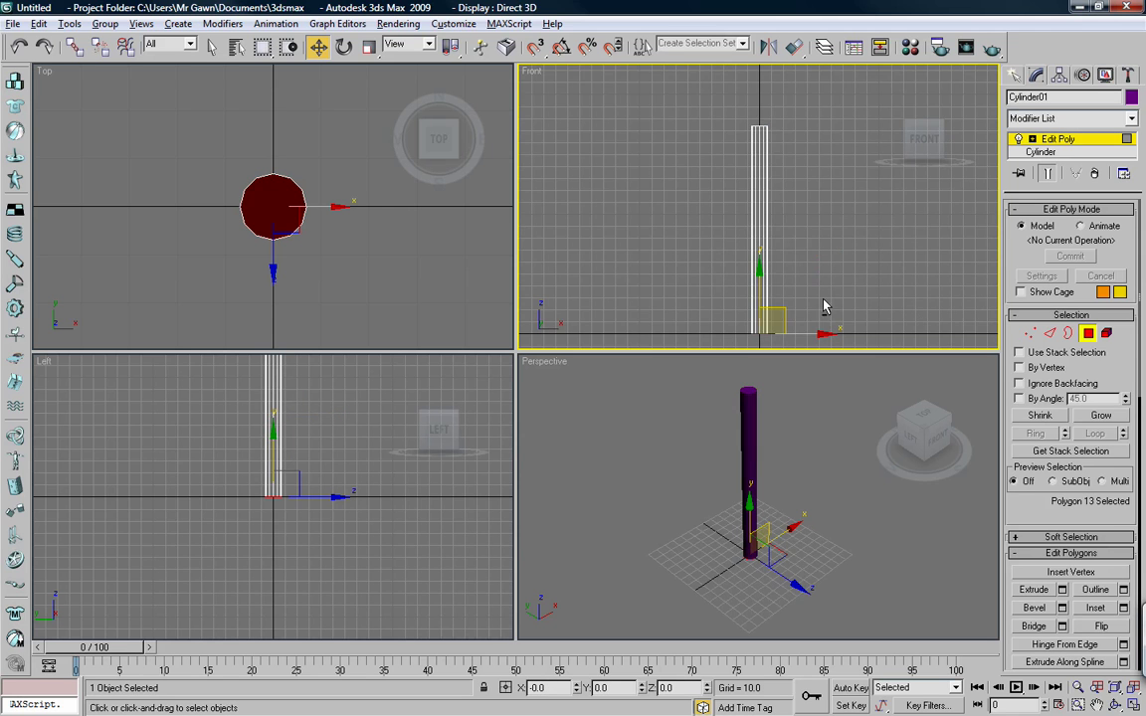
middle_click_drag(793, 288, 793, 259)
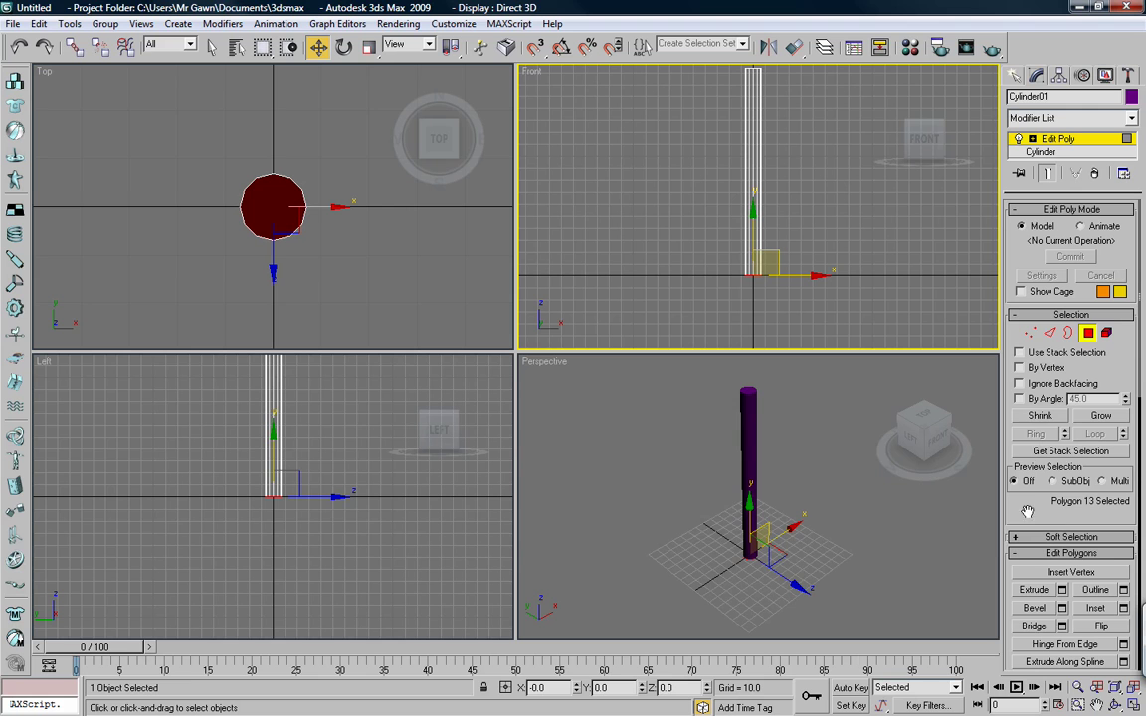
left_click(1036, 210)
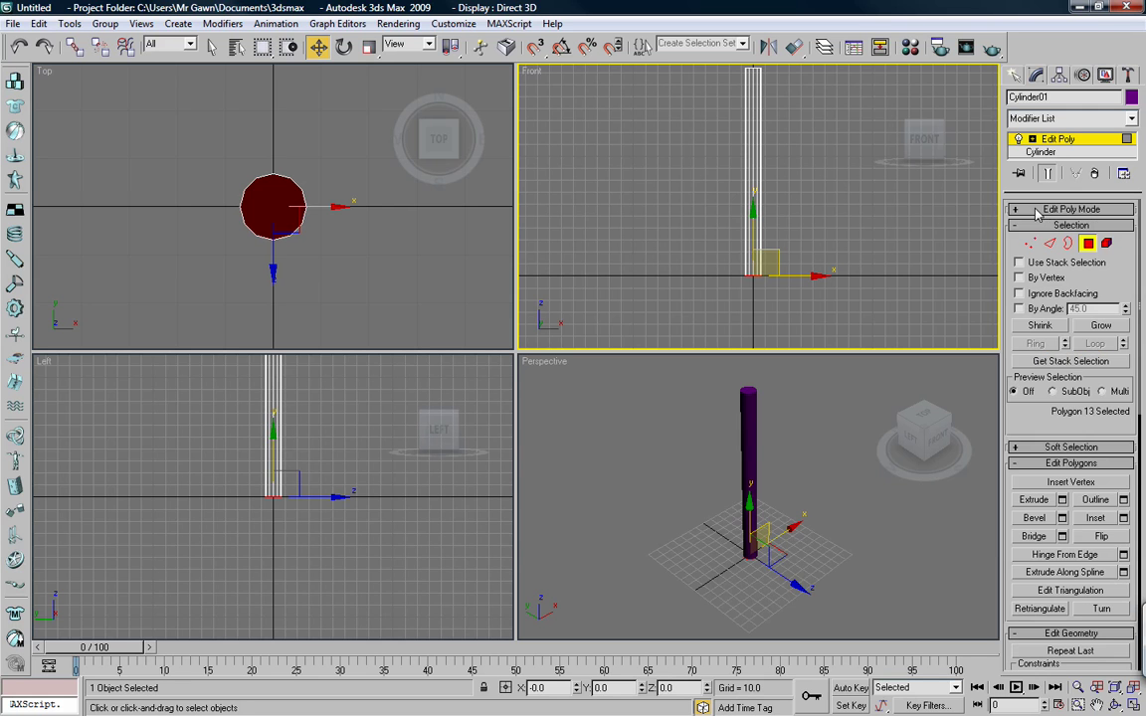
left_click(1062, 519)
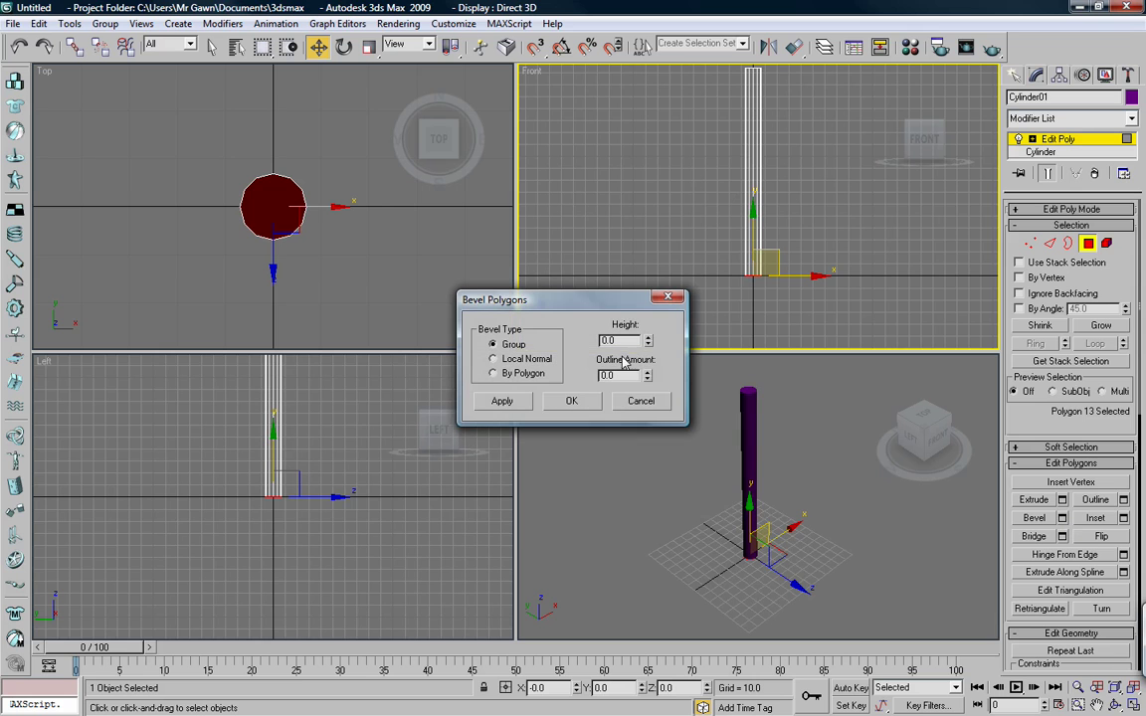
mouse_move(648, 379)
left_mouse_down()
mouse_move(651, 341)
mouse_move(652, 400)
left_mouse_up()
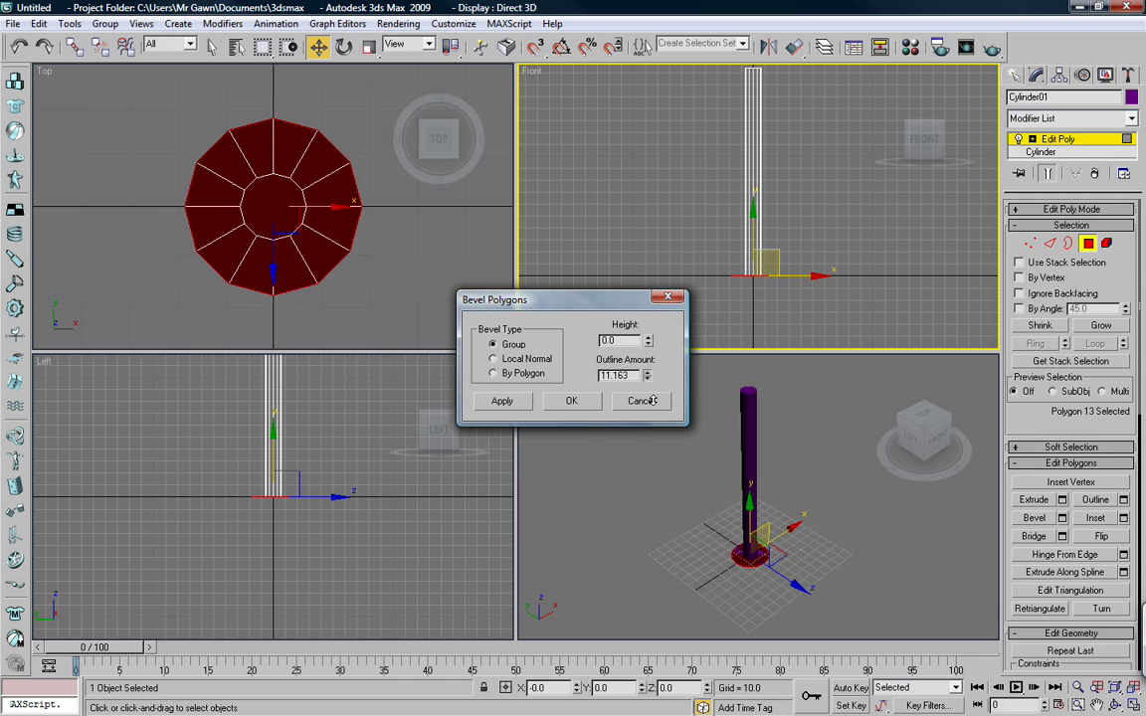
left_click(503, 406)
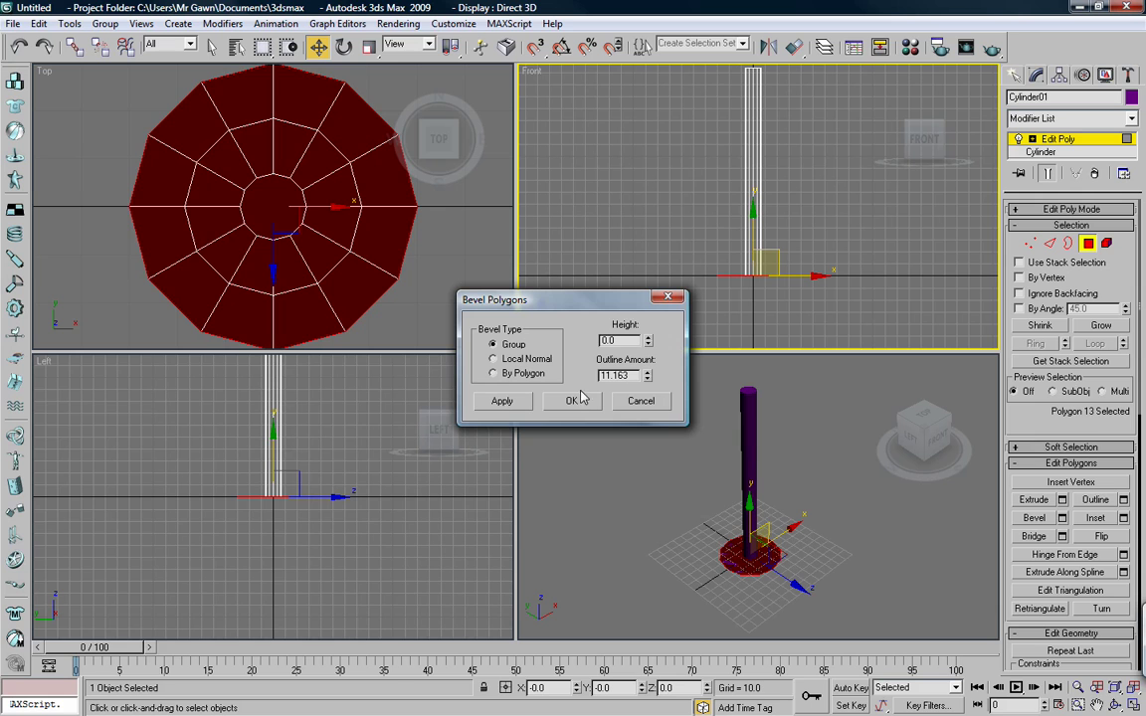
Bevel the widened bottom polygon downward with height 6.7 and outline amount 0 to form the upper base tier.
right_click(649, 379)
mouse_move(648, 343)
left_mouse_down()
mouse_move(638, 358)
mouse_move(657, 270)
mouse_move(650, 318)
mouse_move(633, 324)
mouse_move(630, 349)
left_mouse_up()
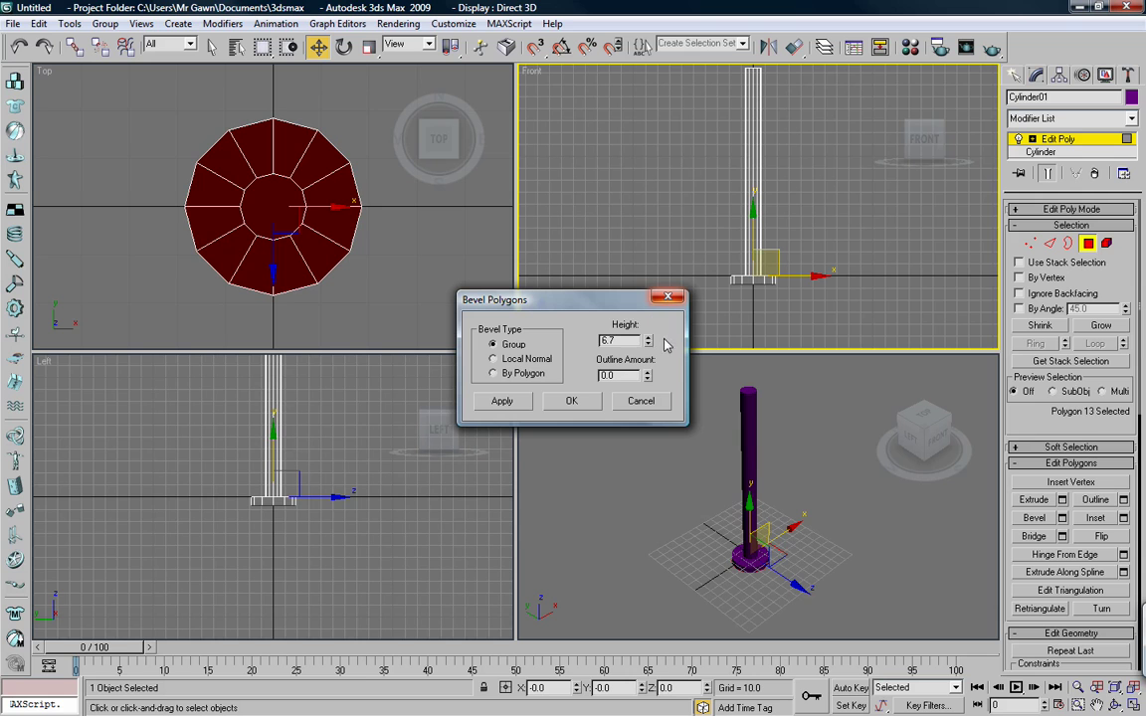
left_click(525, 401)
Widen the bottom polygon again with a zero-height bevel, and form the lower base tier with height 9.925 and outline 0.
right_click(649, 340)
left_click_drag(648, 381, 497, 430)
left_click(503, 401)
right_click(646, 377)
mouse_move(648, 340)
left_mouse_down()
mouse_move(680, 313)
mouse_move(647, 337)
mouse_move(648, 319)
mouse_move(643, 326)
left_mouse_up()
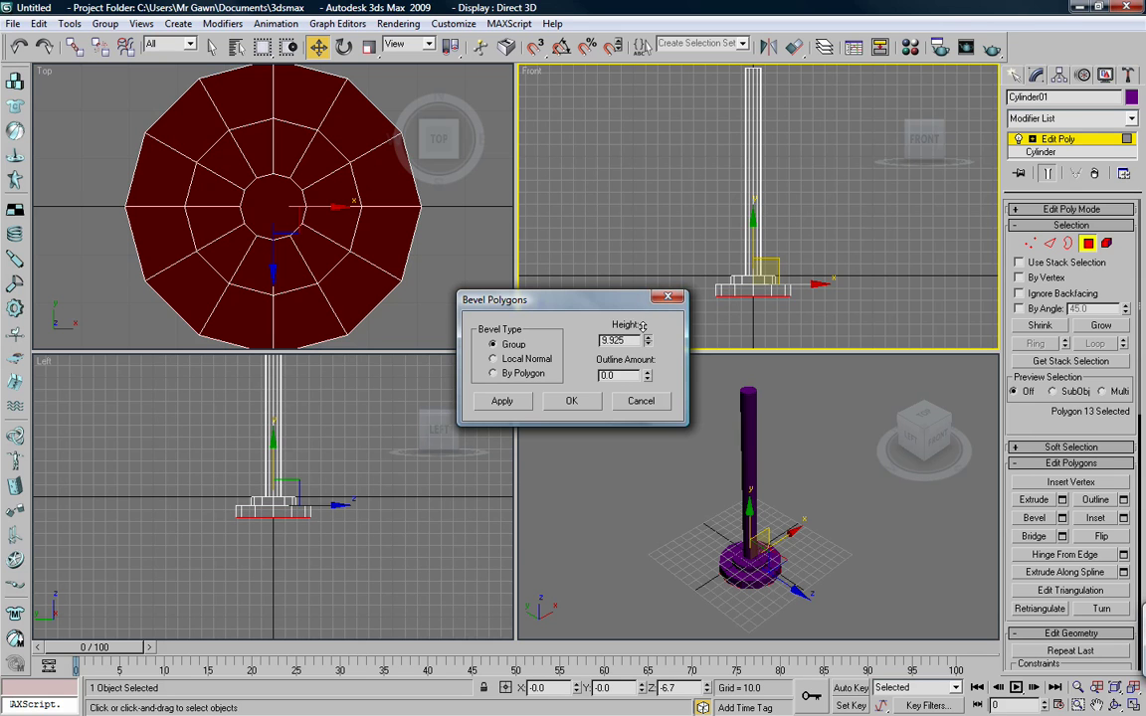
left_click(573, 406)
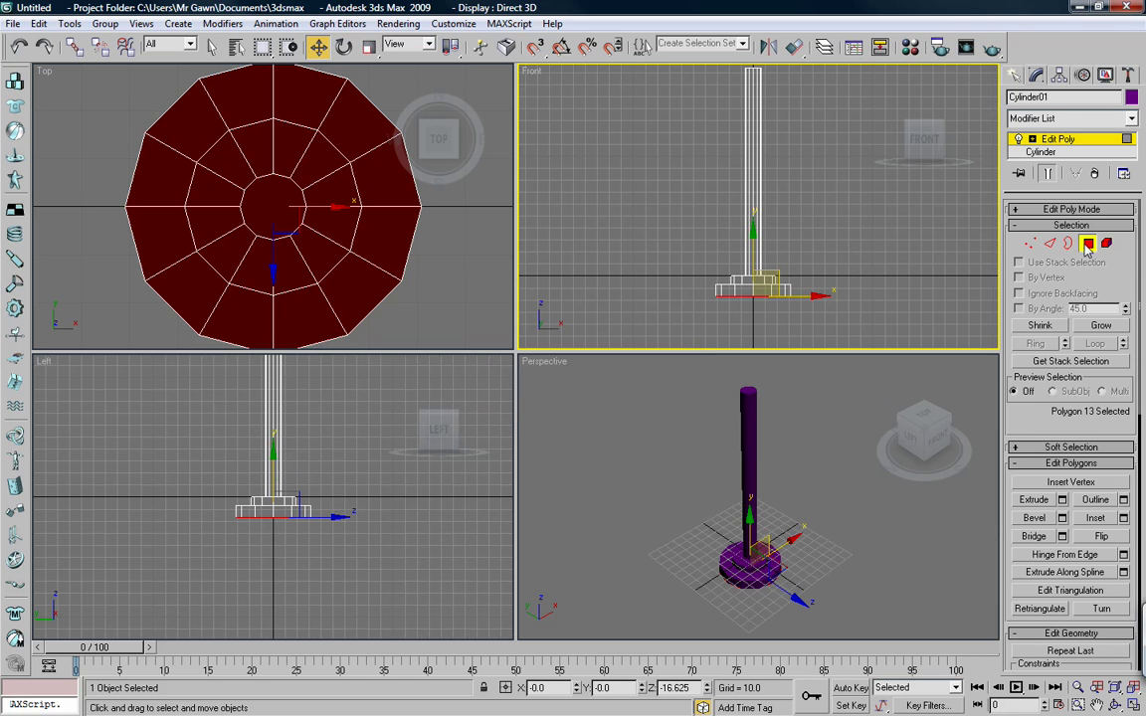
left_click(1087, 243)
Hide the grid in the Perspective view and maximize that viewport.
left_click(755, 462)
key("g")
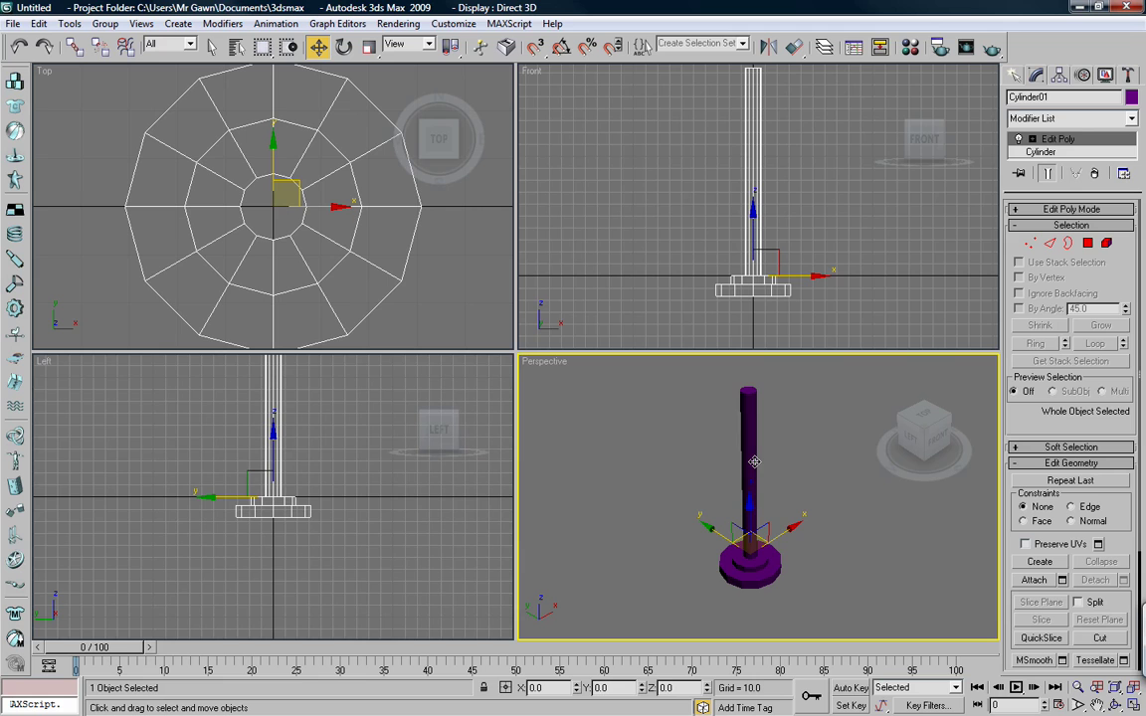
key("alt+w")
scroll(546, 338, "down", 2)
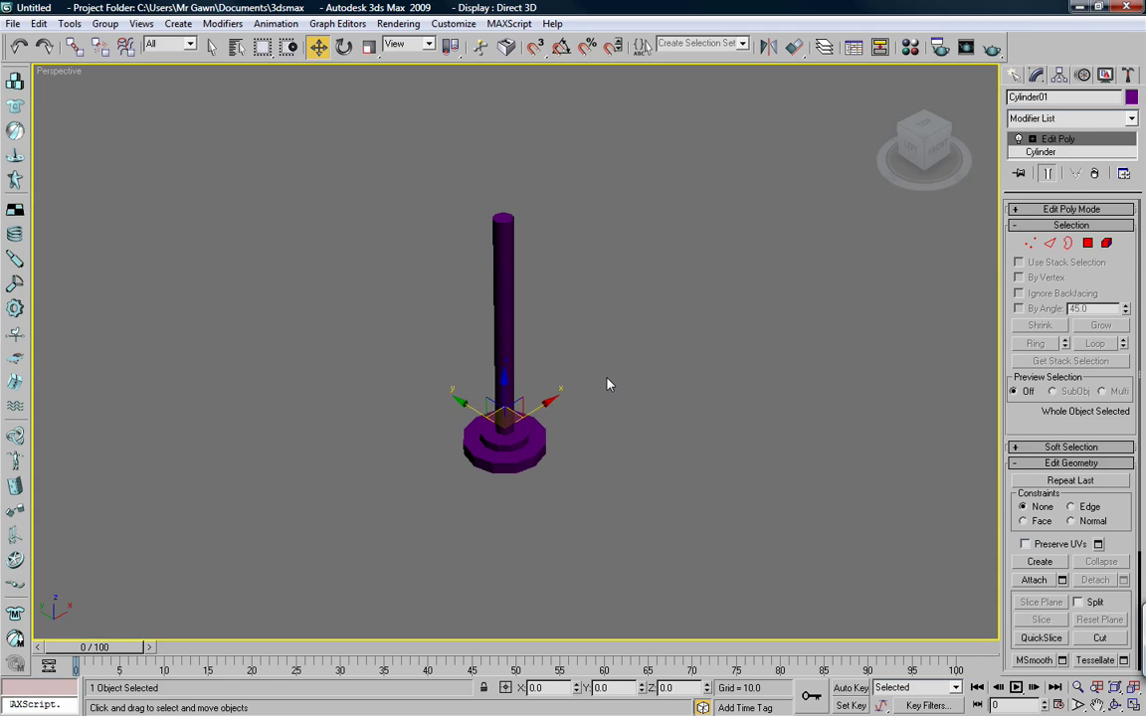
Lengthen the flagpole by moving its top ring of vertices straight up to a height of about 302.8.
middle_click_drag(538, 332, 597, 419, "alt")
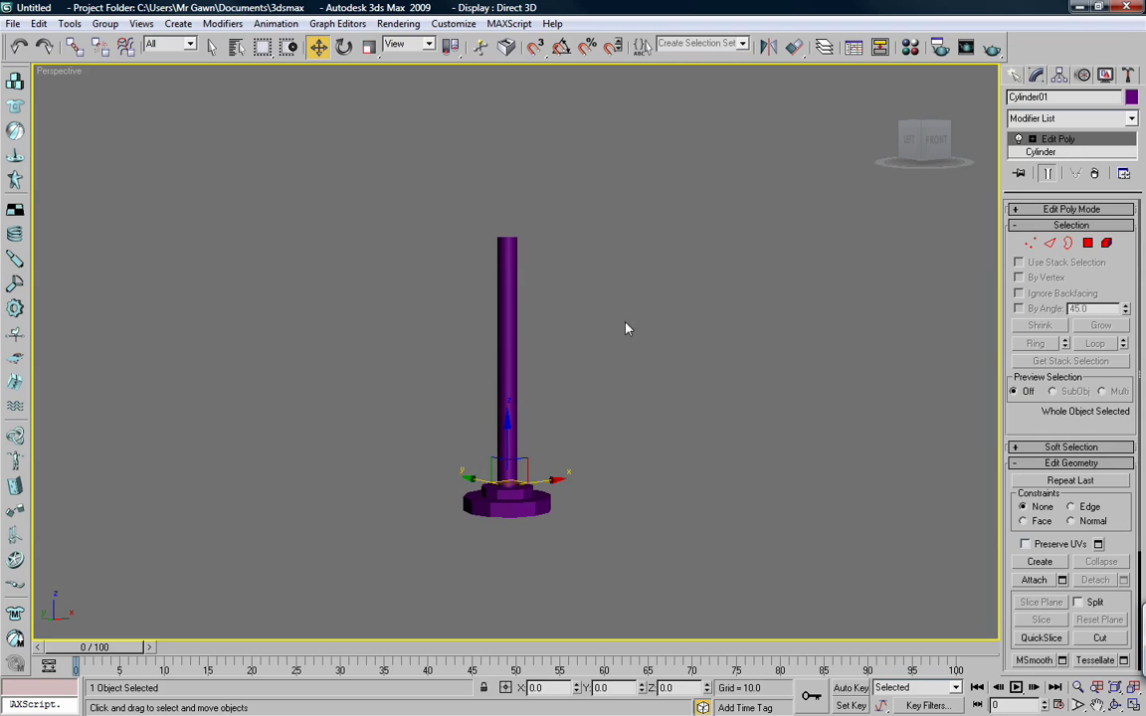
left_click(1031, 244)
left_click_drag(568, 187, 456, 272)
left_click_drag(510, 188, 509, 82)
scroll(507, 235, "down", 2)
middle_click_drag(507, 235, 506, 256)
left_click_drag(507, 255, 509, 204)
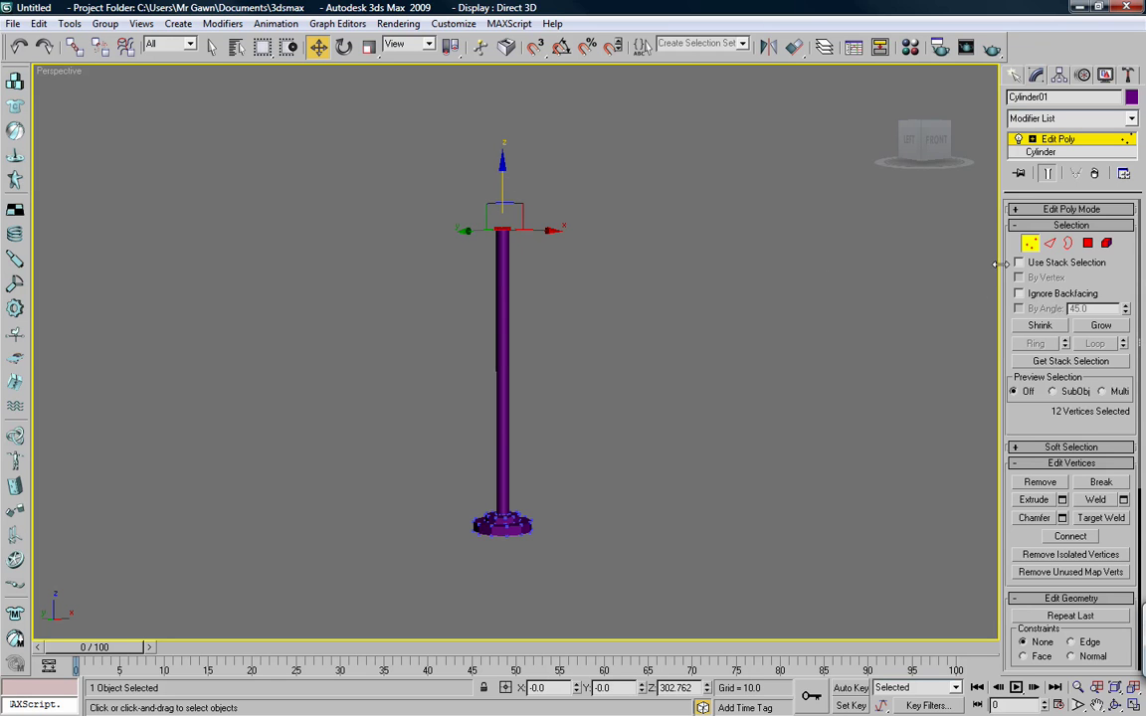
left_click(1031, 245)
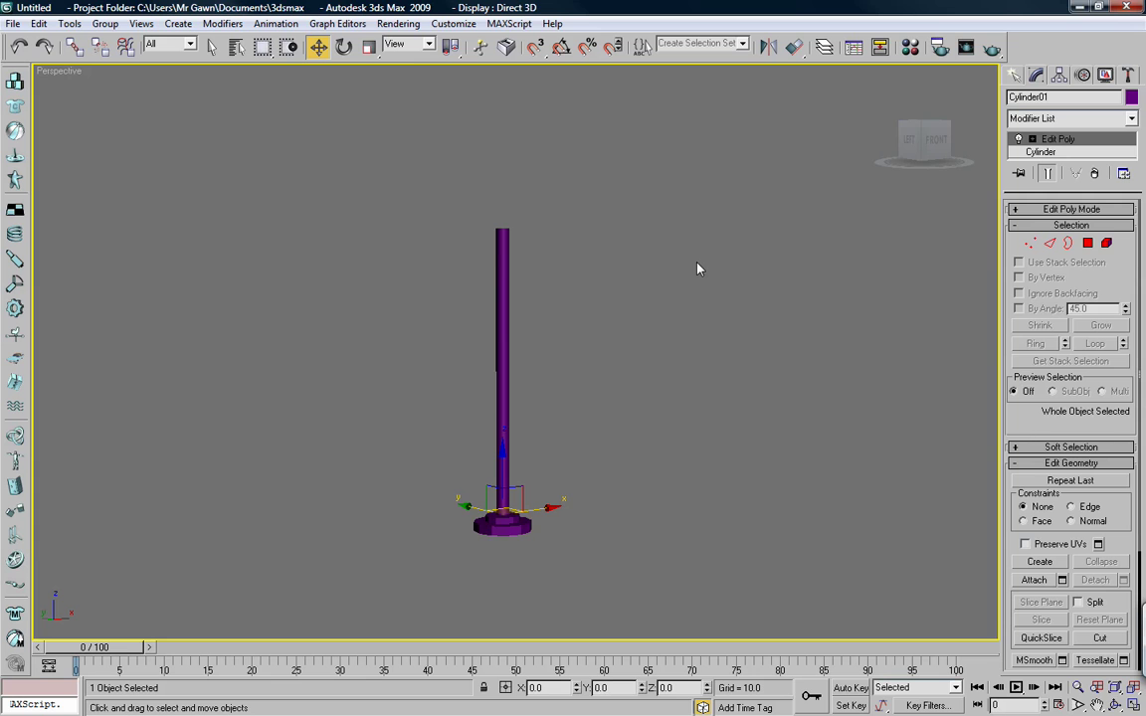
Create a geosphere with a radius of about 17.2 beside the flagpole's base.
middle_click_drag(694, 271, 690, 302, "alt")
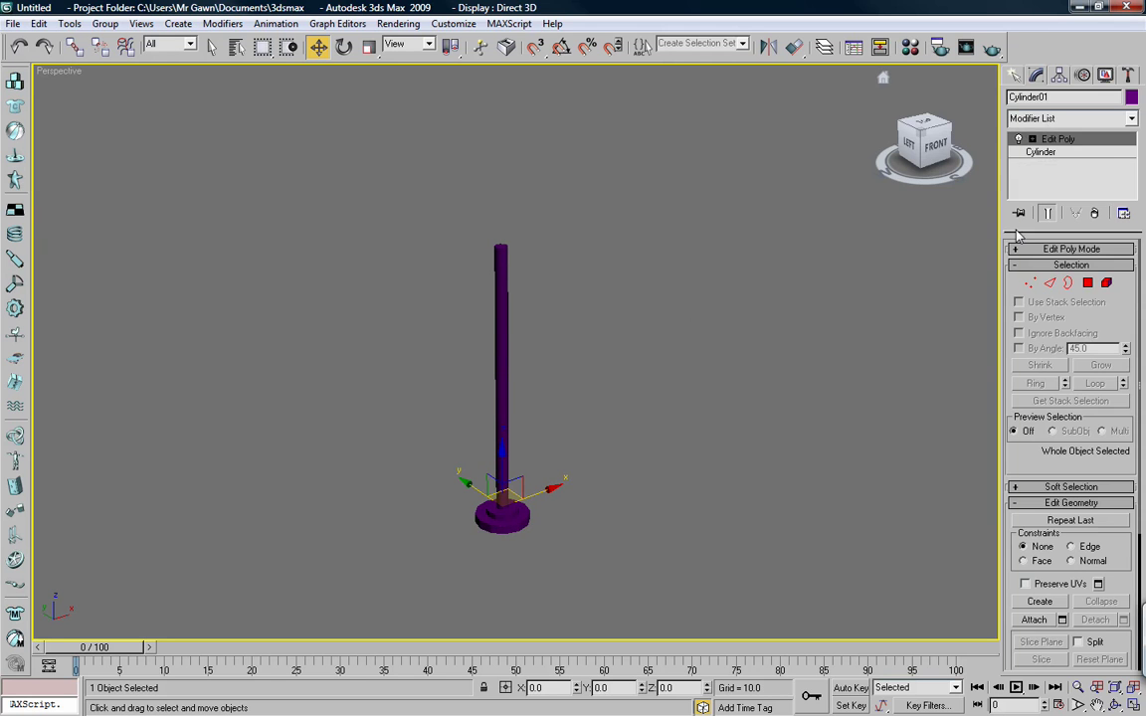
left_click(1016, 76)
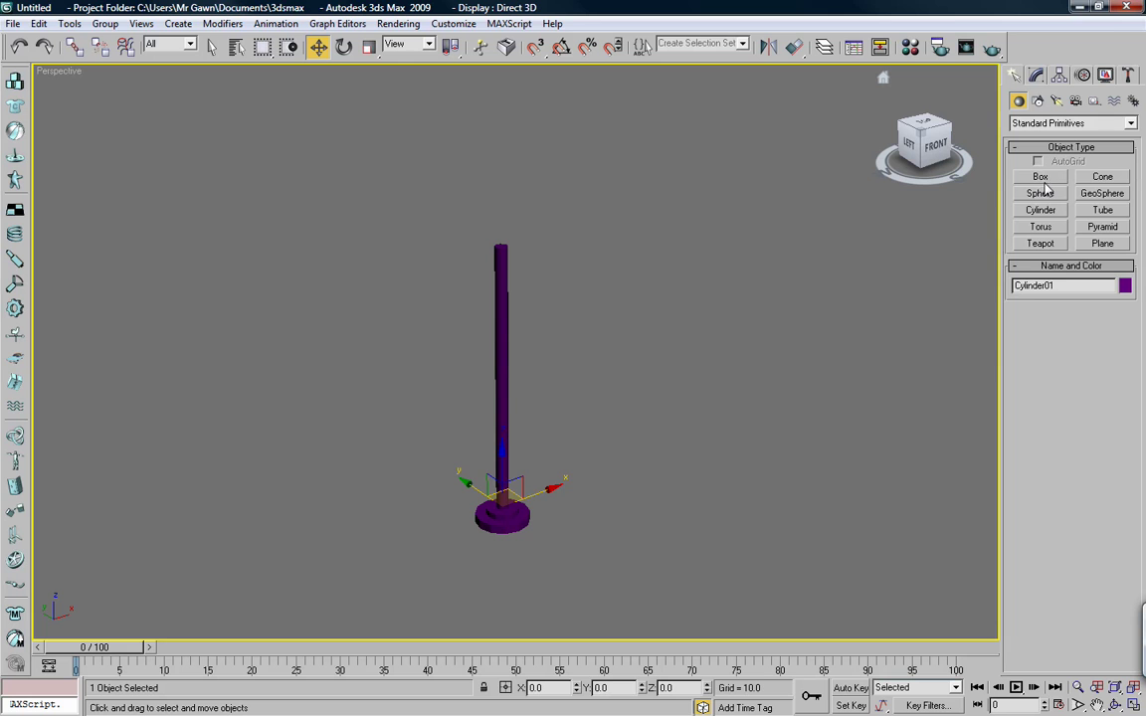
left_click(1088, 195)
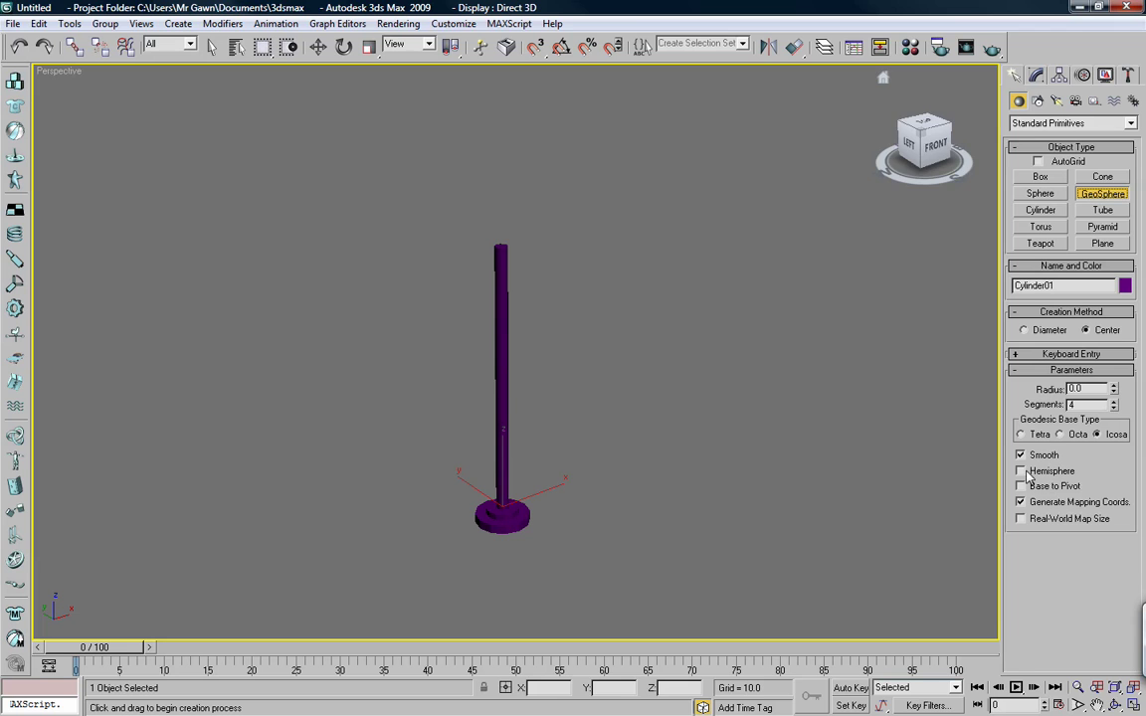
left_click_drag(572, 510, 578, 517)
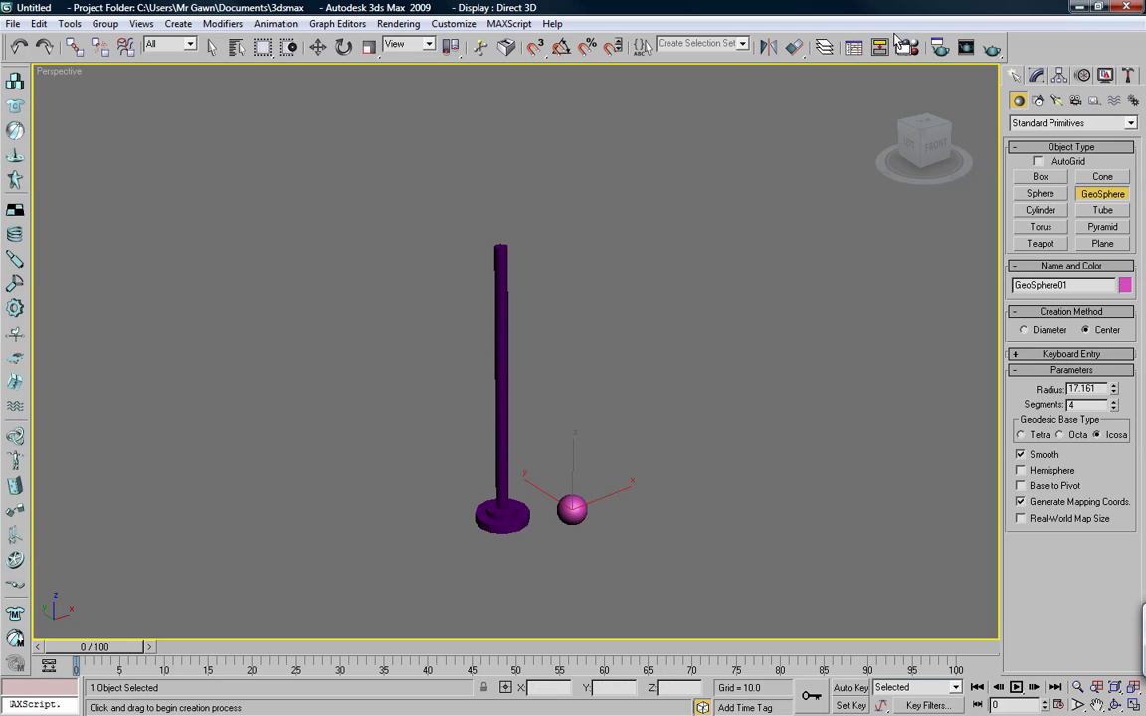
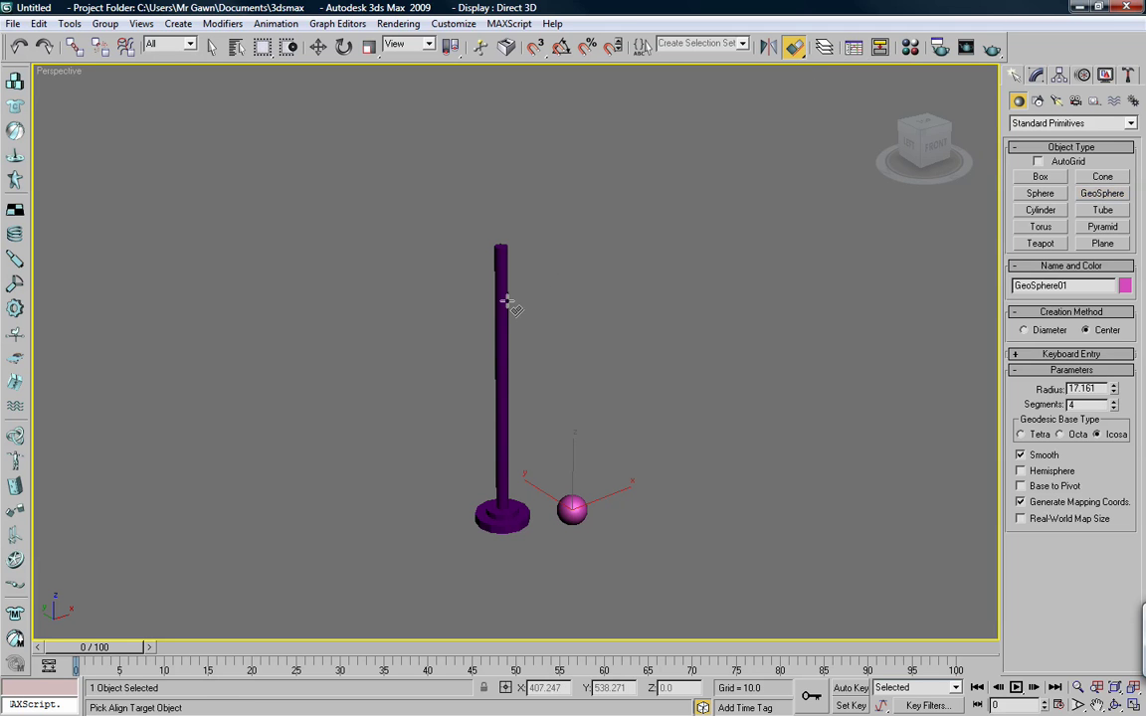
Align the geosphere's pivot to the pole's pivot in X, Y and Z, and raise it onto the pole's top at Z about 316.8.
left_click(504, 302)
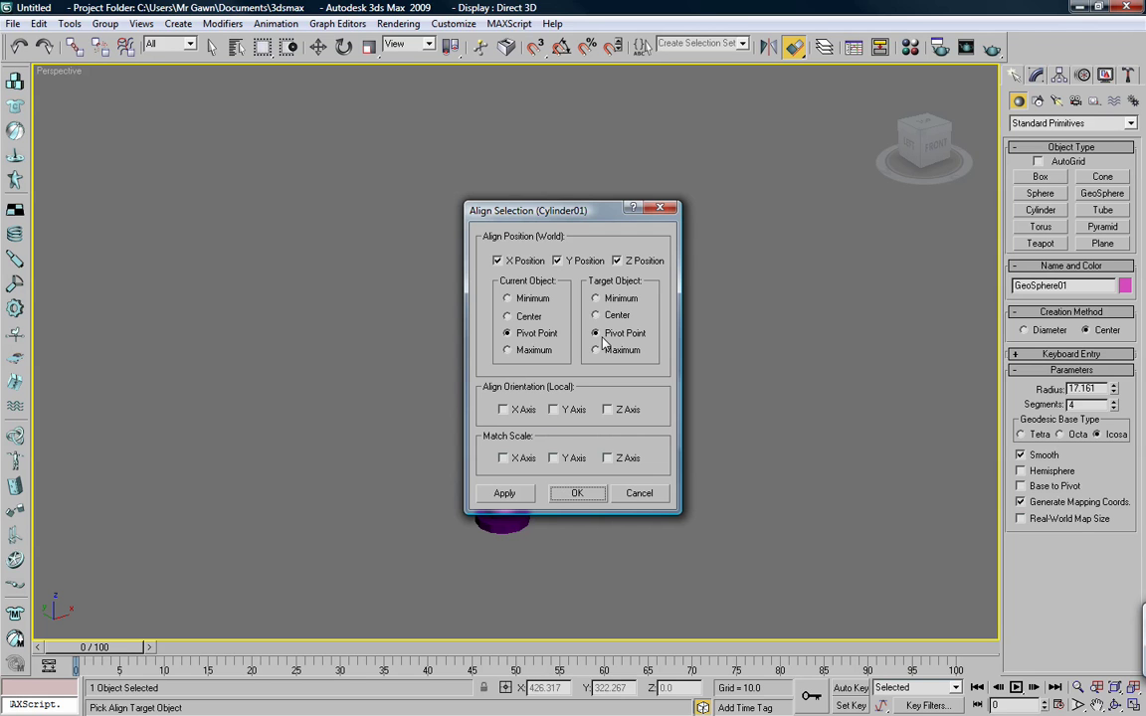
left_click(591, 500)
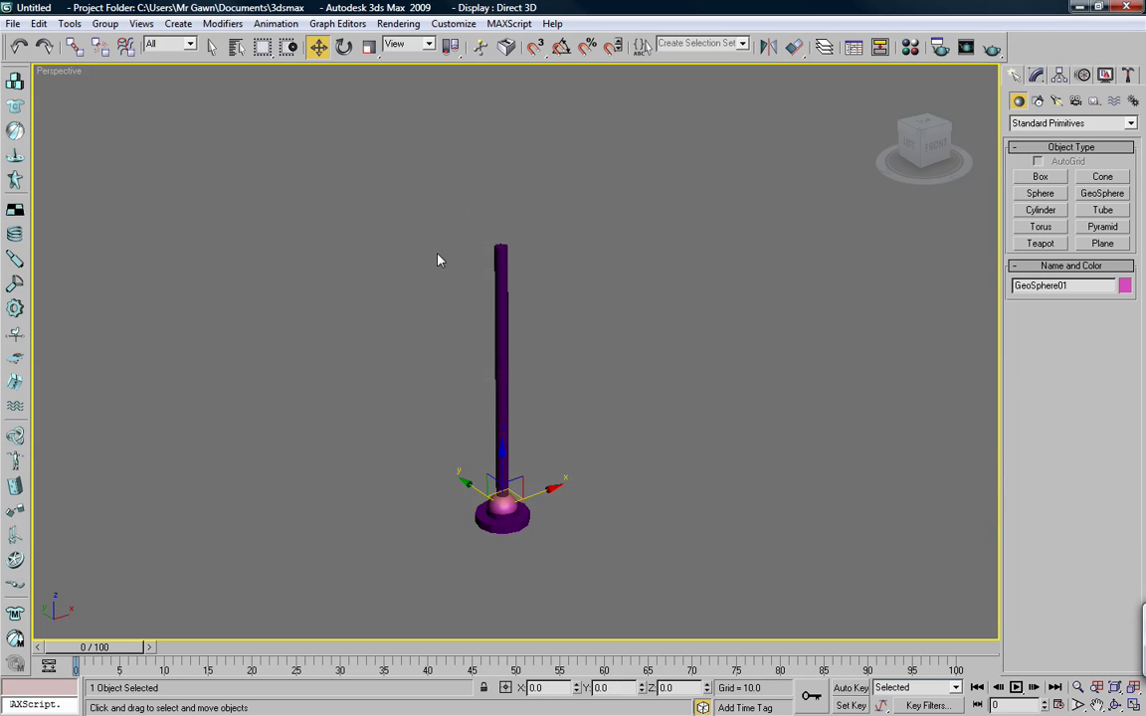
left_click_drag(501, 468, 502, 192)
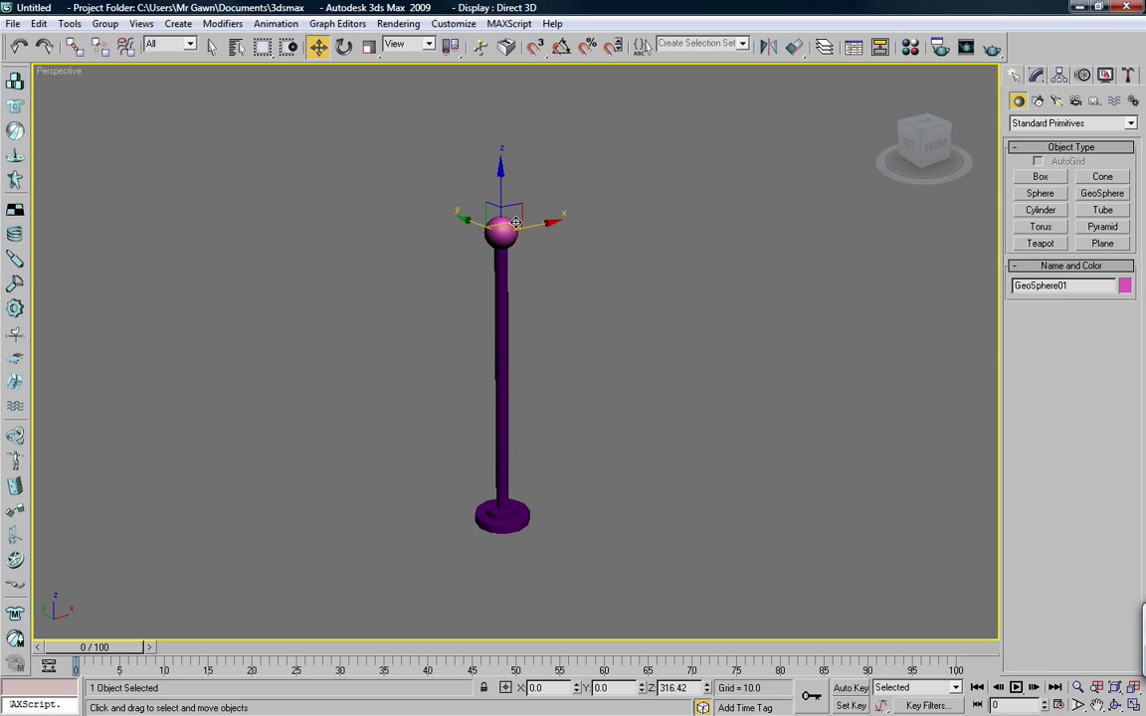
scroll(516, 226, "up", 2)
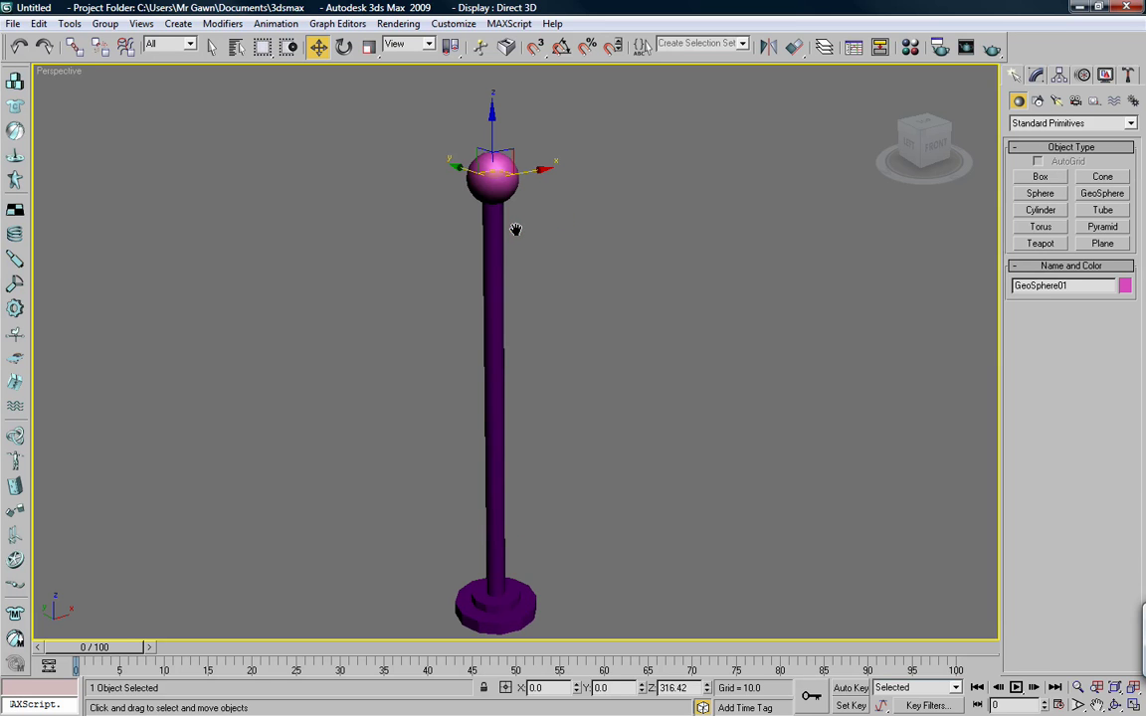
middle_click_drag(515, 229, 496, 403, "alt")
scroll(505, 331, "up", 2)
scroll(496, 402, "up", 2)
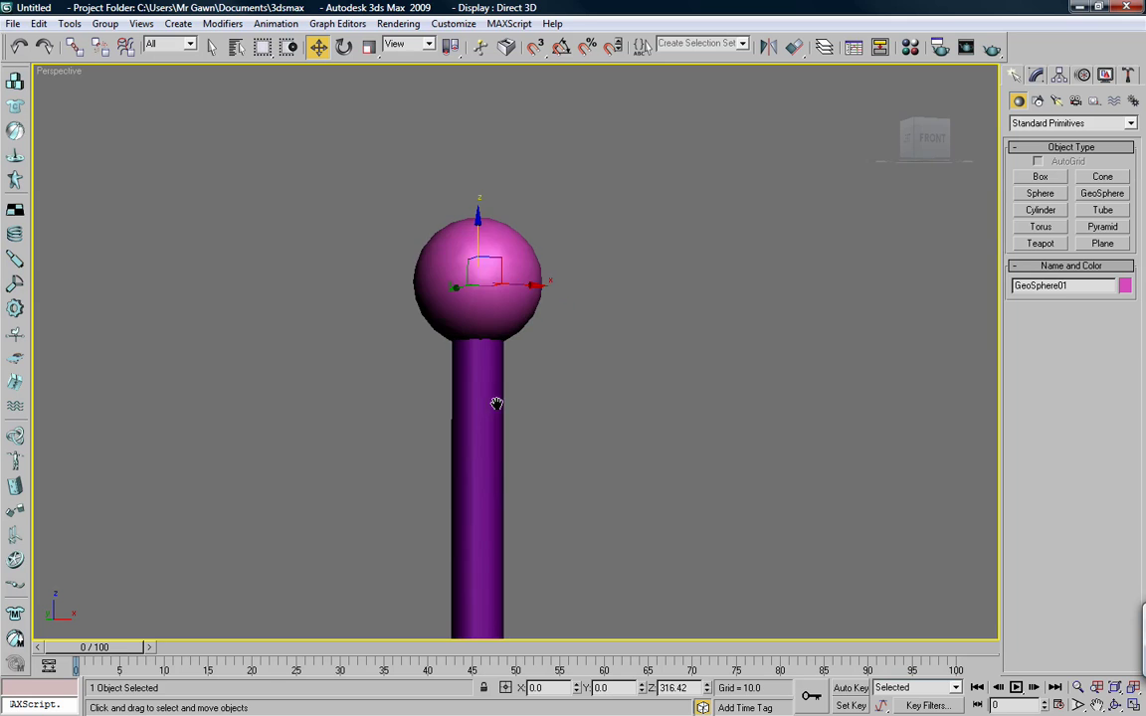
left_click_drag(479, 234, 478, 232)
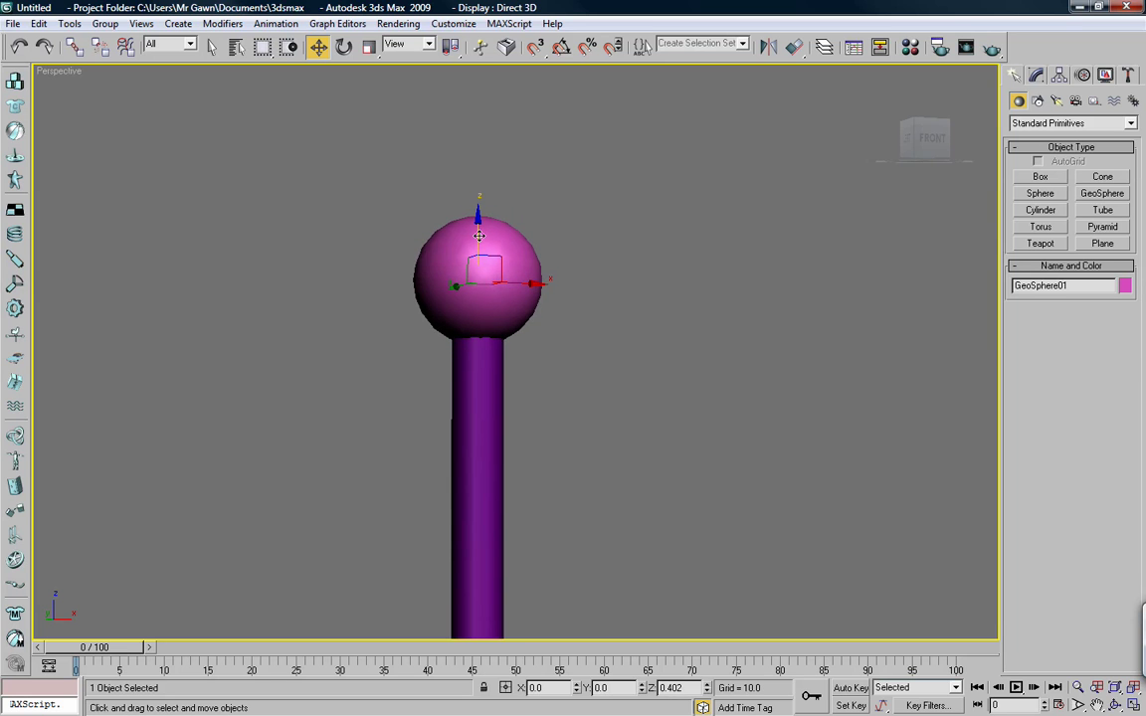
scroll(494, 353, "down", 3)
scroll(495, 354, "down", 2)
middle_click_drag(511, 277, 500, 326, "alt")
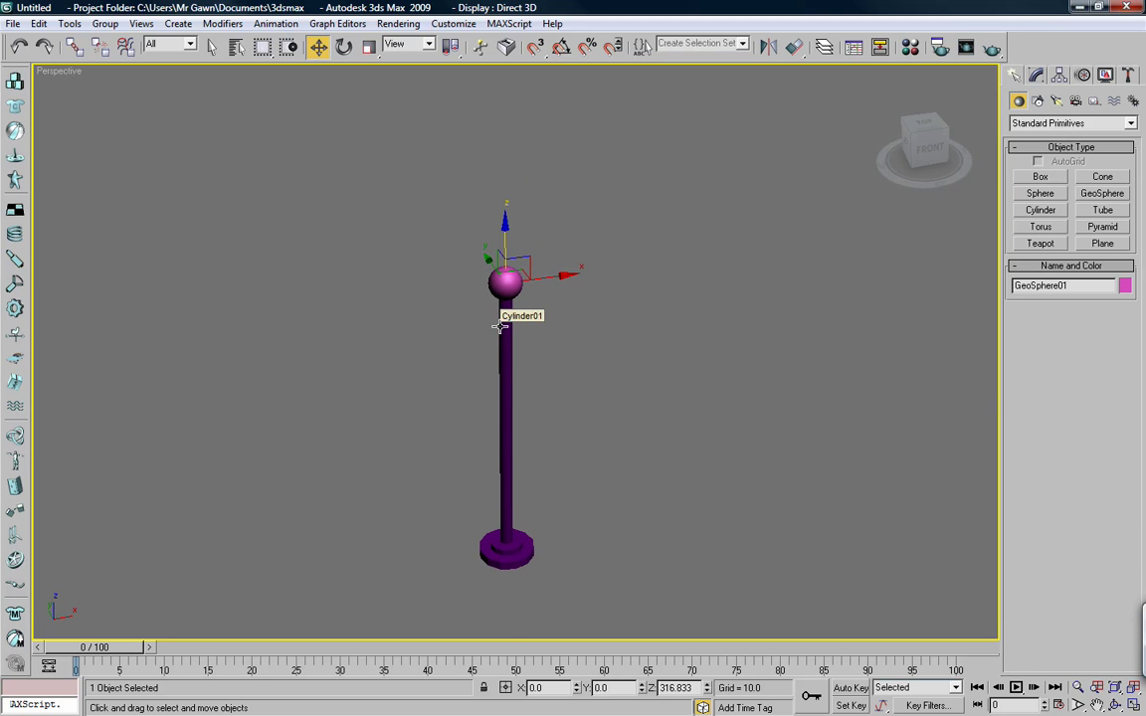
Return to the four-viewport layout and raise the pole and sphere together about 16.6 units so the base rests on the Front view's ground line.
key("alt+w")
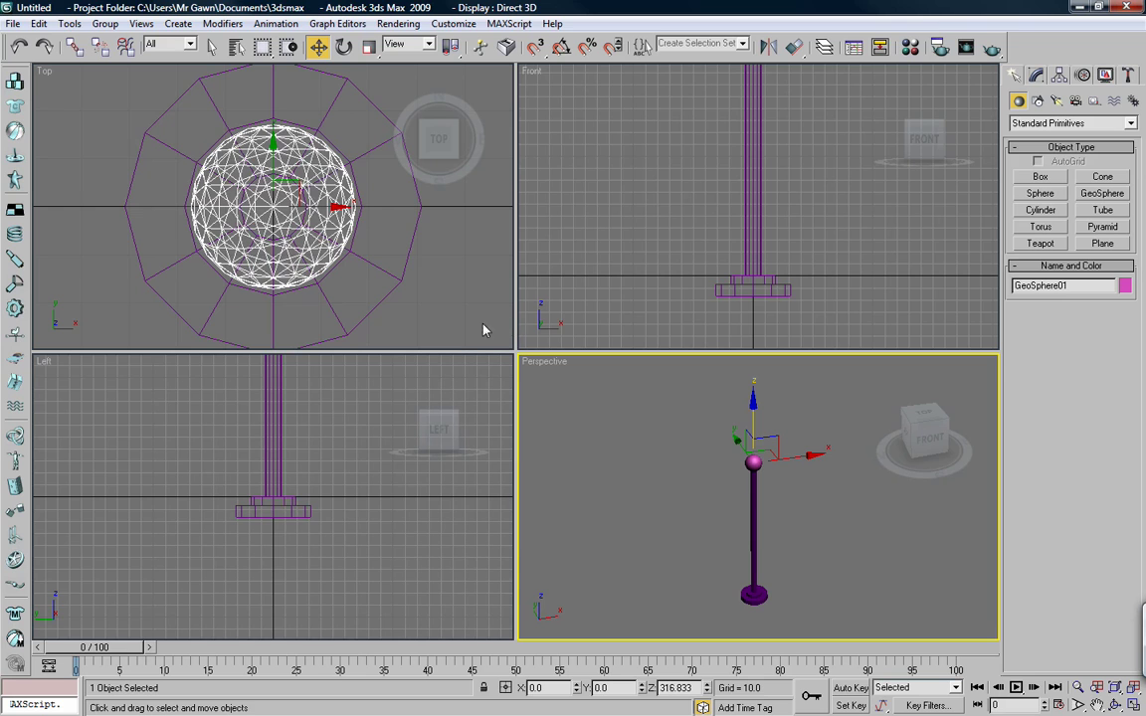
key("alt+w")
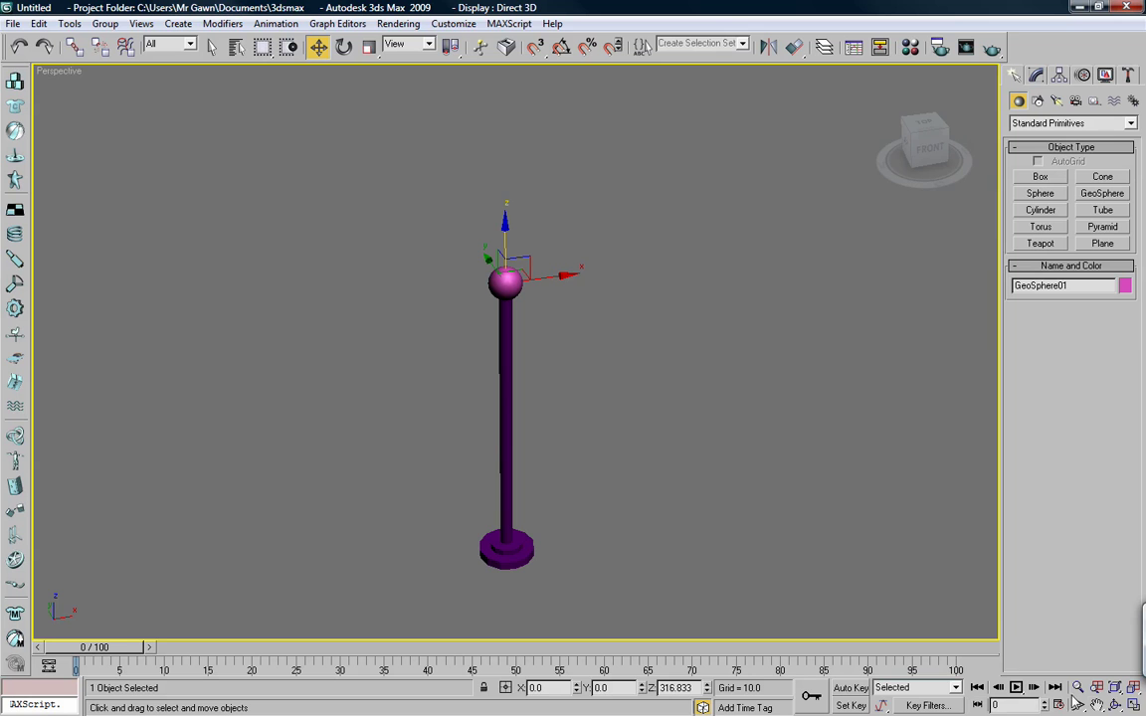
left_click(1134, 706)
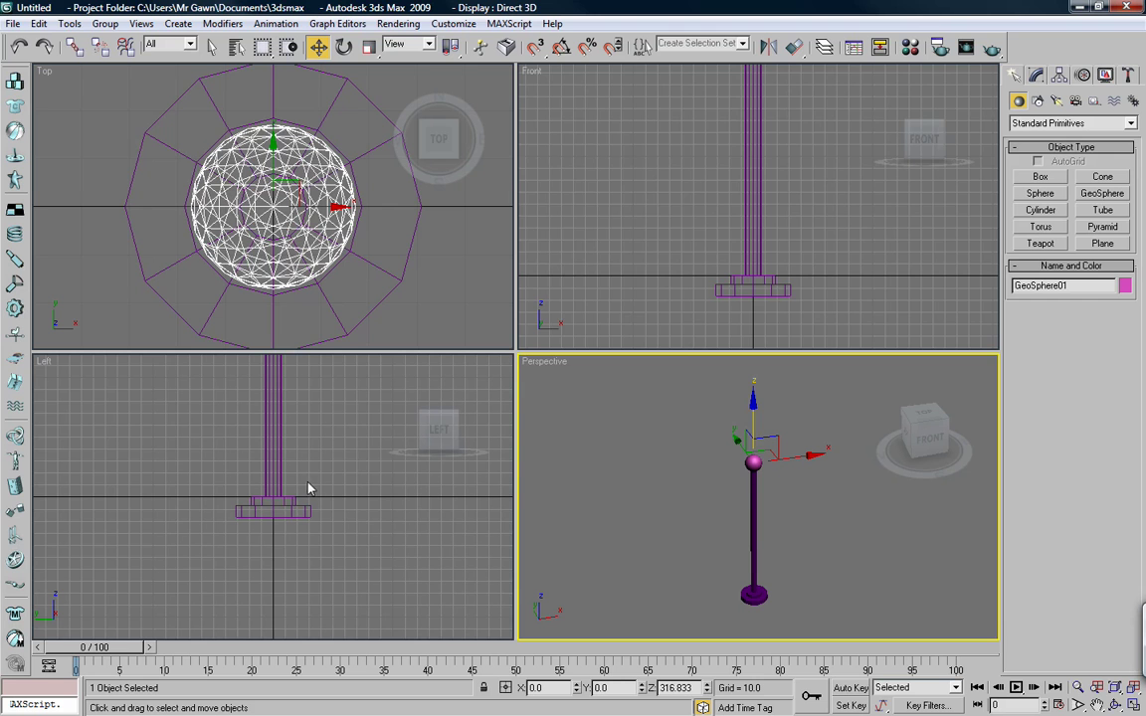
scroll(665, 235, "down", 2)
middle_click_drag(666, 236, 680, 251)
left_click_drag(680, 85, 739, 142)
middle_click_drag(765, 279, 762, 247)
scroll(776, 194, "up", 6)
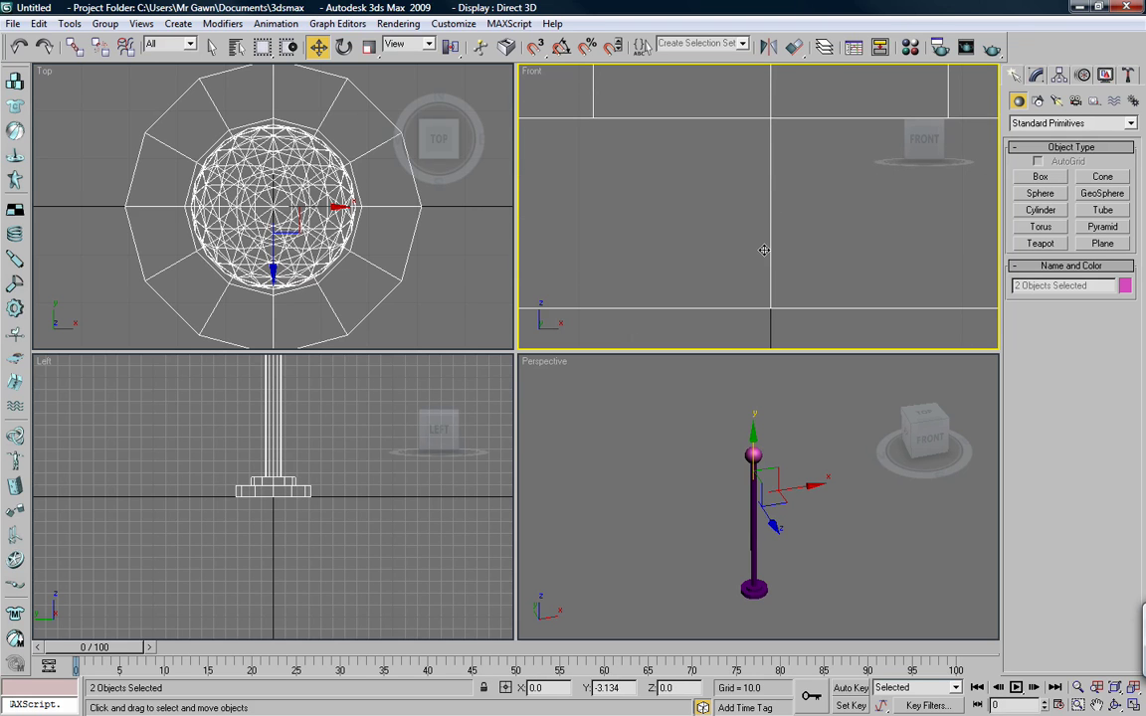
scroll(764, 249, "down", 3)
scroll(764, 249, "down", 4)
Move only the pole's pivot to Z 0, and leave the pole deselected.
left_click(708, 148)
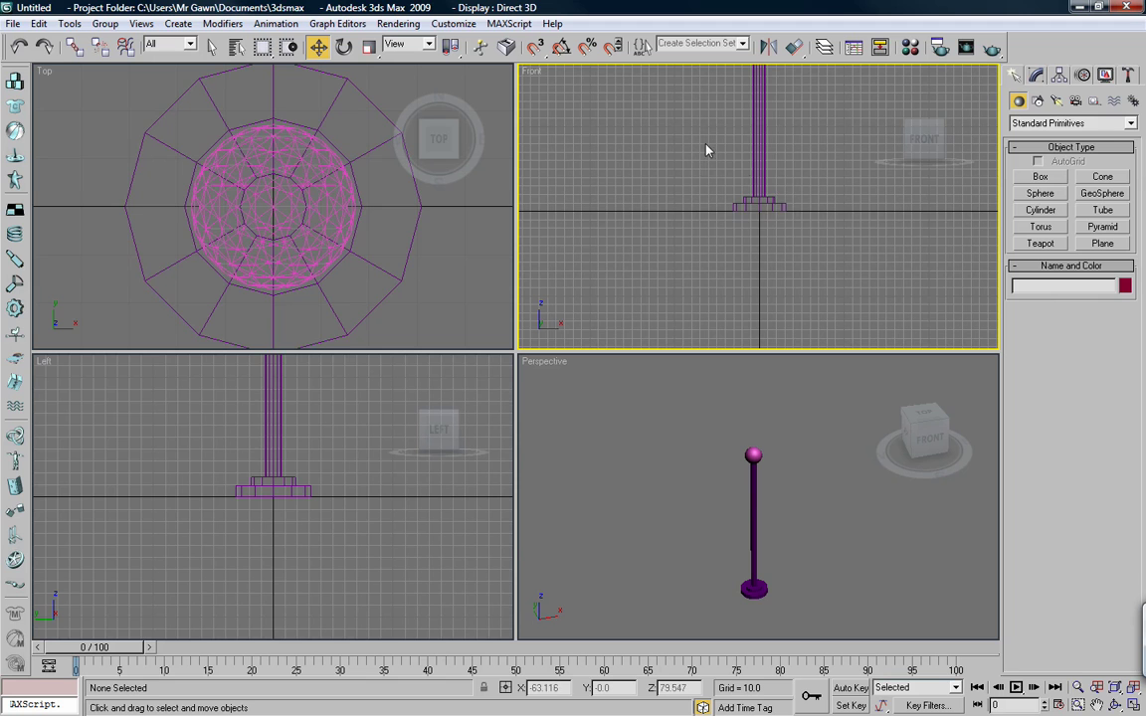
left_click(762, 175)
left_click(1061, 78)
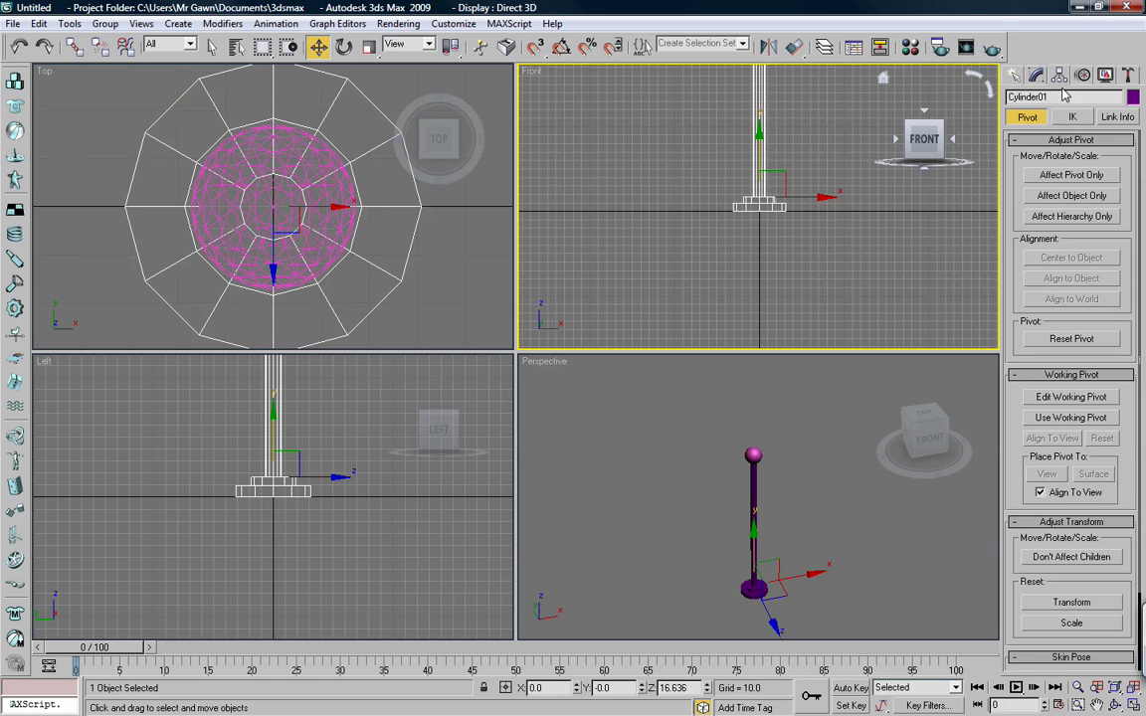
left_click(1067, 177)
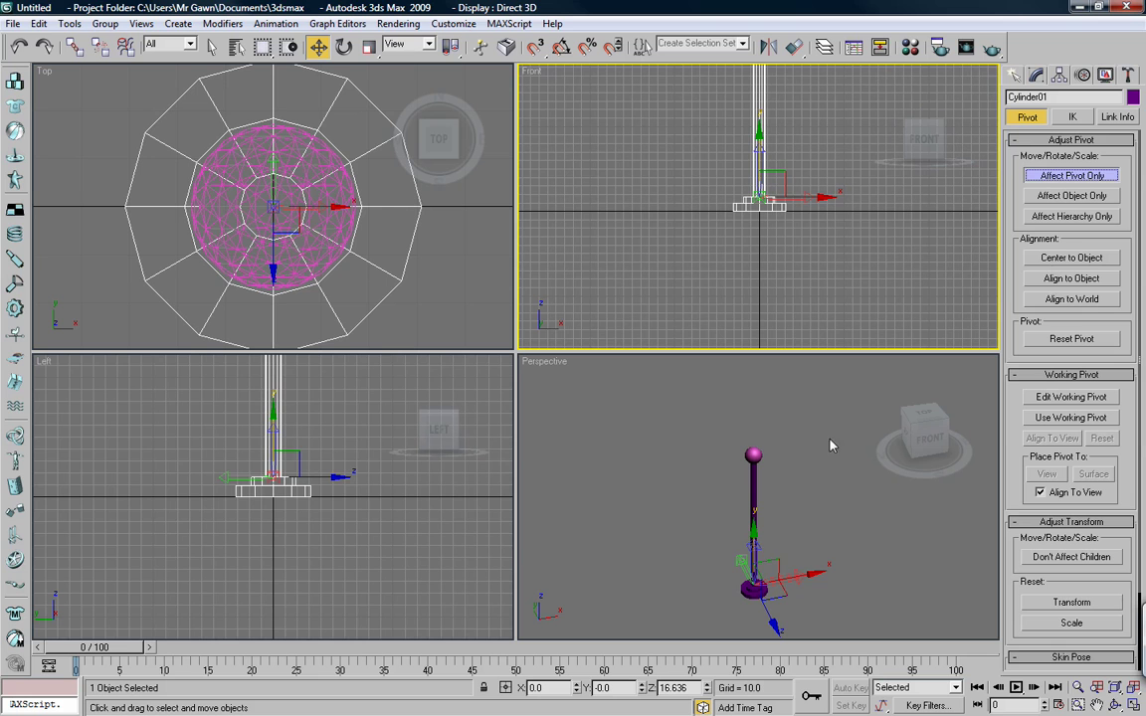
right_click(708, 689)
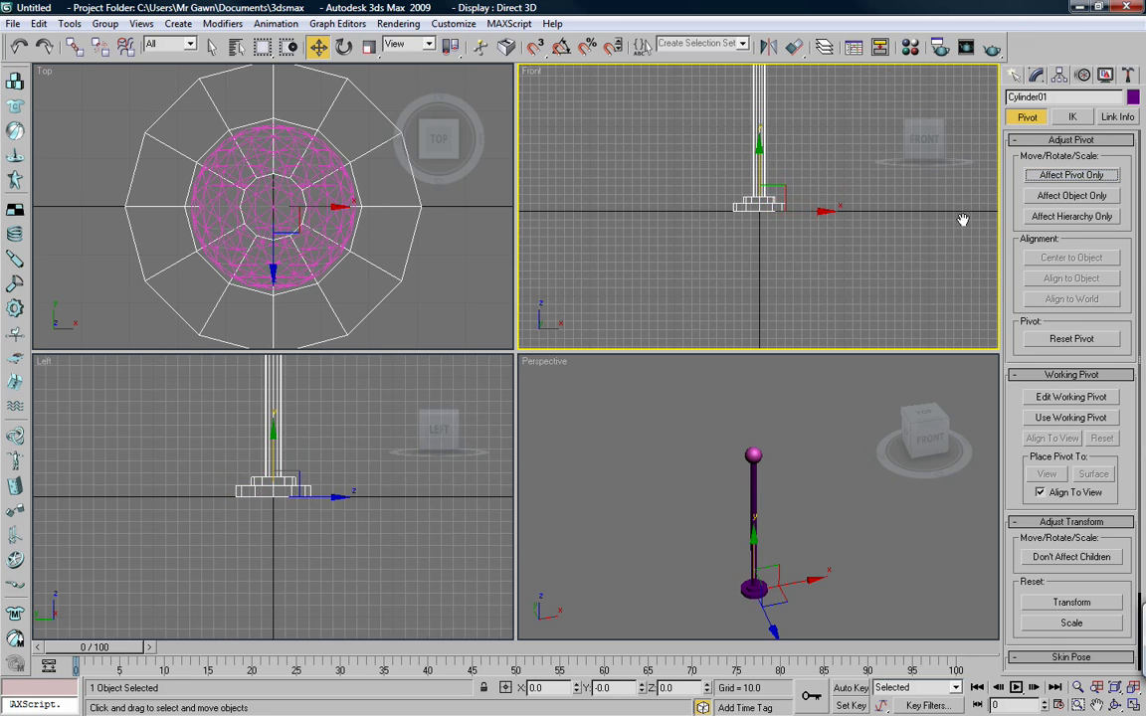
left_click(826, 286)
Draw a flag plane about 114.3 long and 220.6 wide beside the pole's upper part in the Front view.
scroll(712, 231, "down", 3)
scroll(730, 212, "up", 2)
left_click(1014, 75)
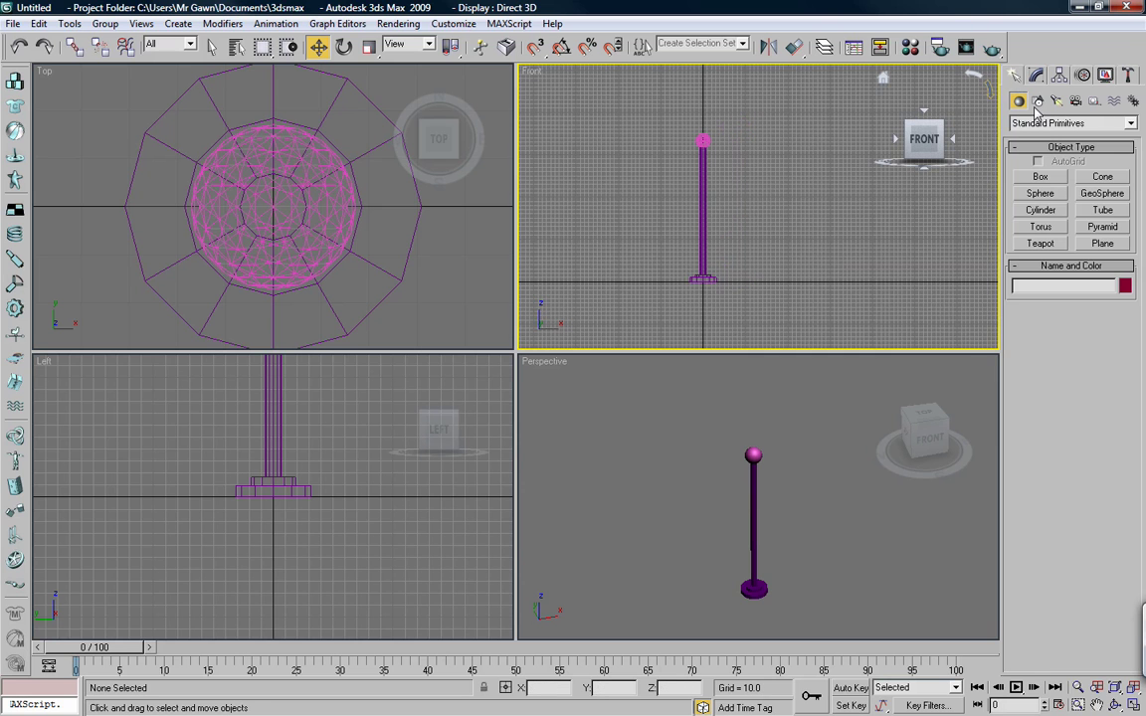
left_click(1102, 244)
middle_click_drag(760, 235, 730, 243)
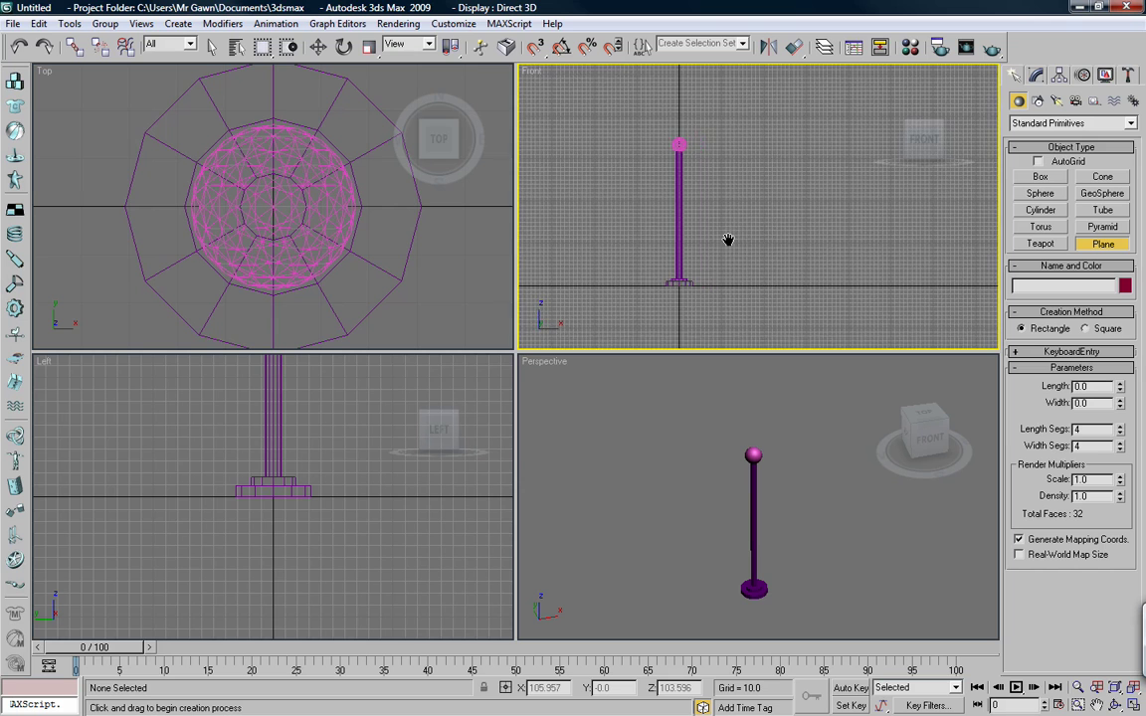
scroll(716, 212, "up", 2)
left_click_drag(654, 133, 786, 200)
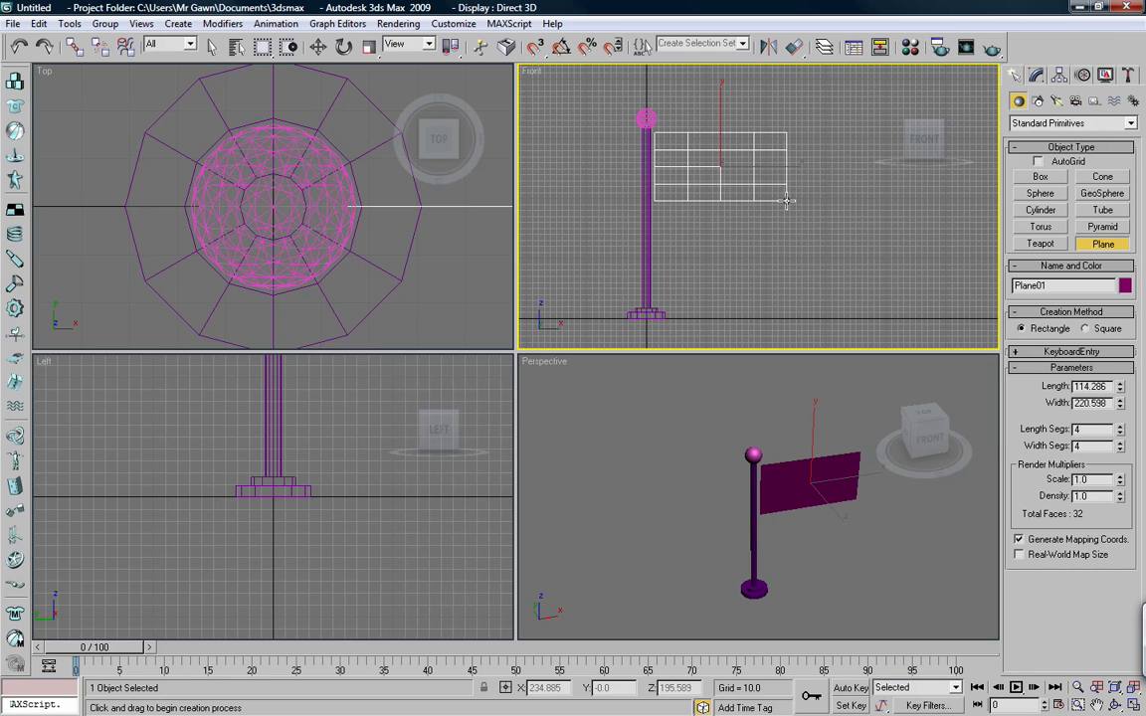
Move the flag plane against the pole just below the sphere, at X about 117.2 and Z about 254.5.
left_click(318, 46)
scroll(641, 166, "up", 2)
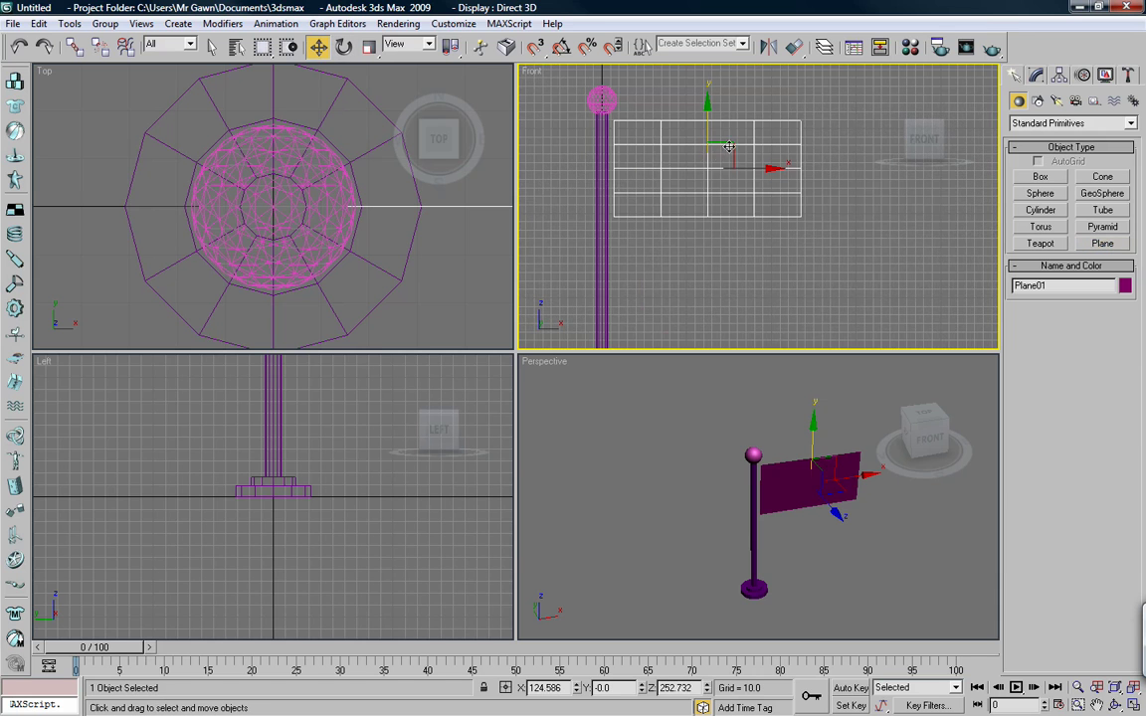
left_click_drag(730, 145, 726, 142)
scroll(727, 149, "up", 2)
middle_click_drag(726, 171, 714, 193)
Set the flag plane's length segments to 15 and width segments to 25.
left_click(1037, 75)
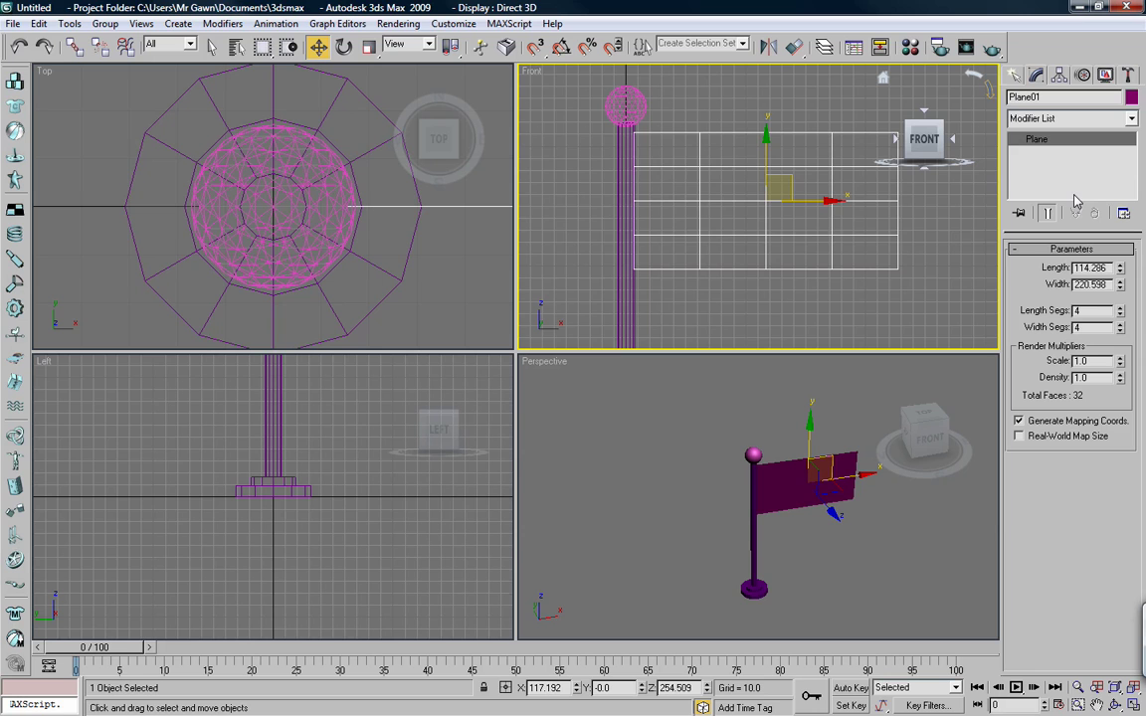
left_click_drag(1120, 307, 1054, 318)
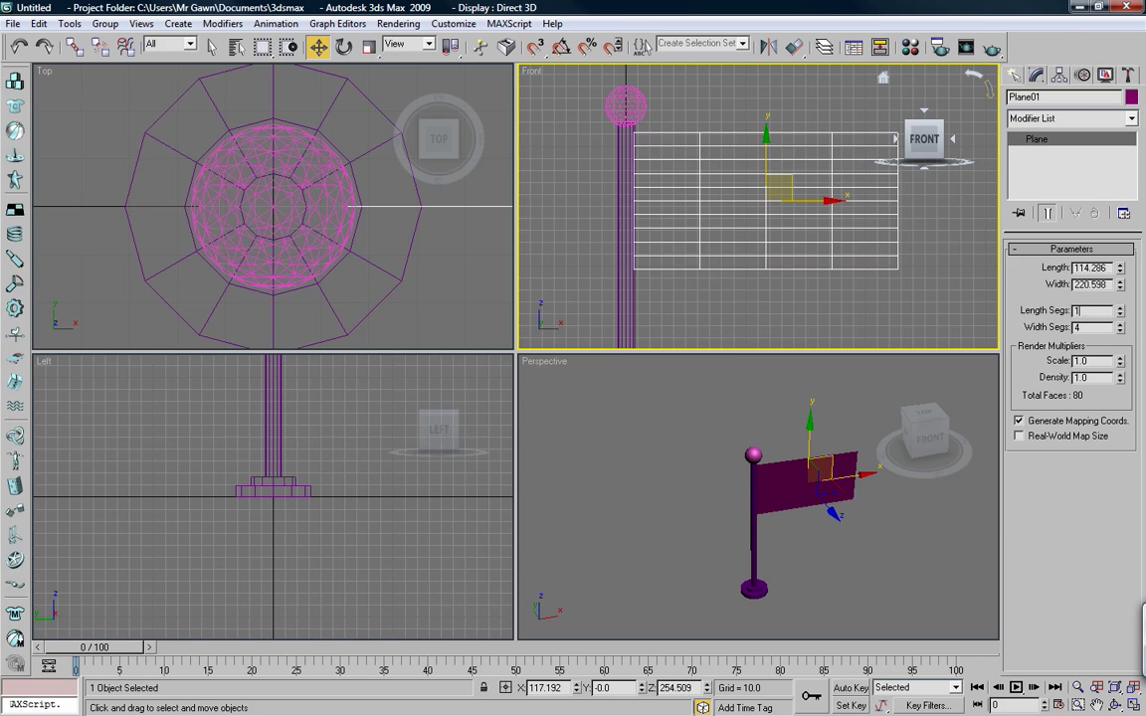
key("Return")
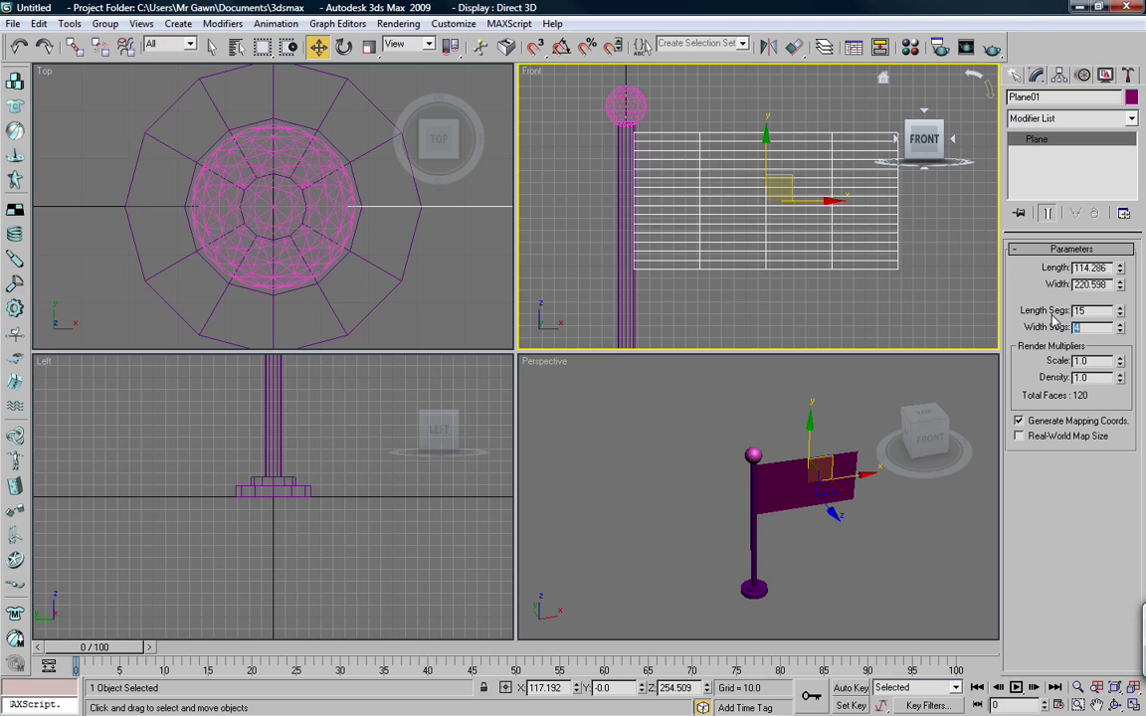
type("25")
key("Return")
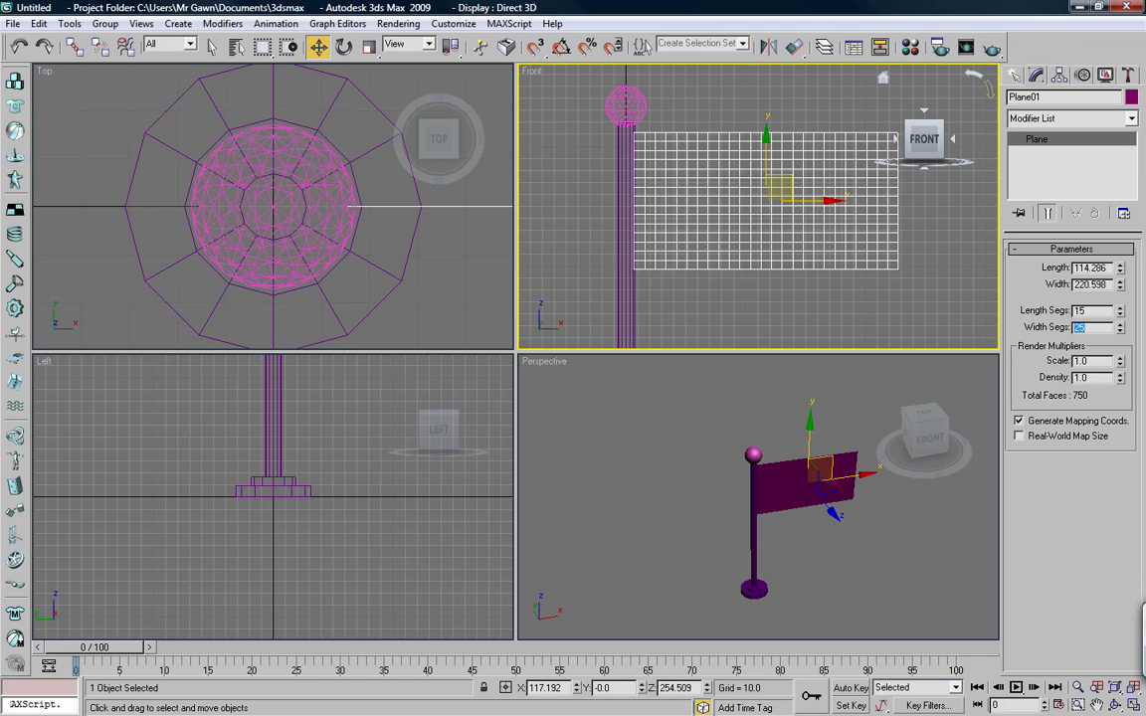
middle_click_drag(745, 215, 741, 223)
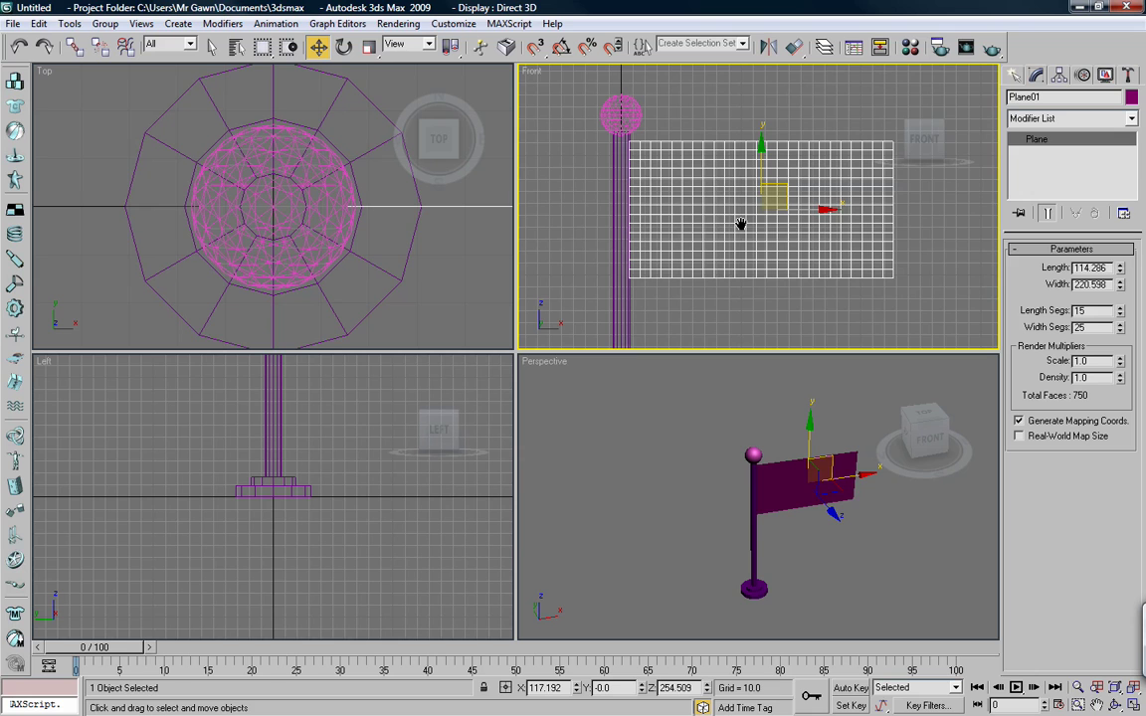
Set the flag plane's length segments to 20 and width segments to 35.
double_click(1088, 310)
type("20")
key("Tab")
type("3")
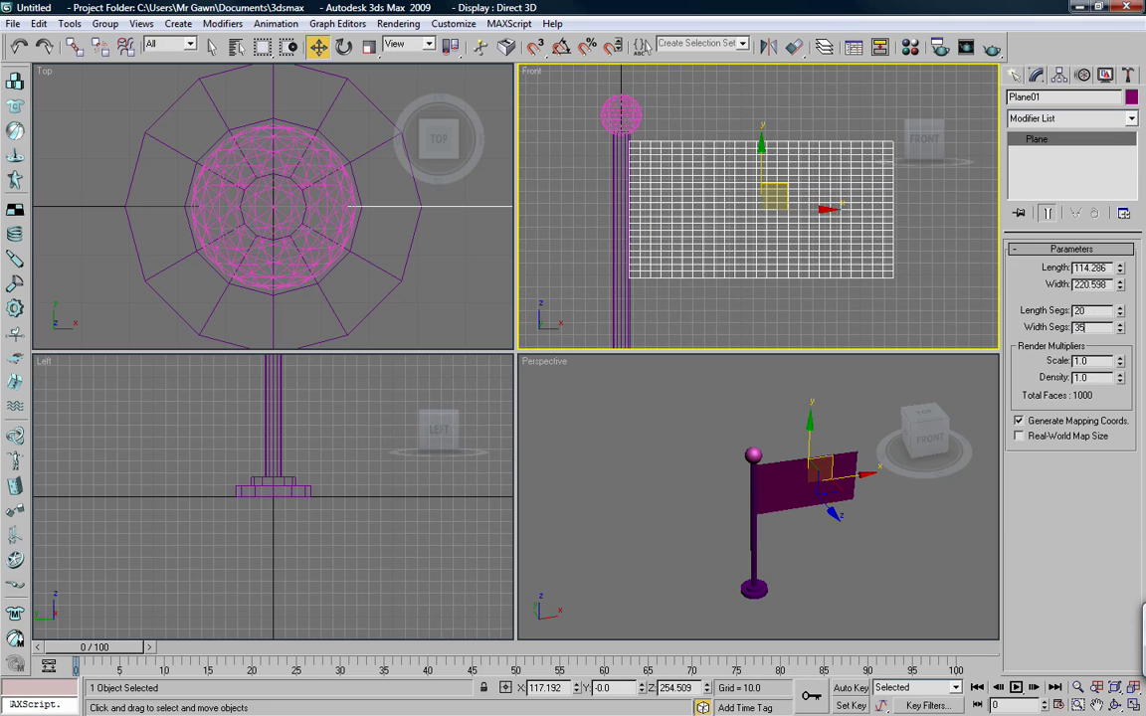
type("5")
key("Return")
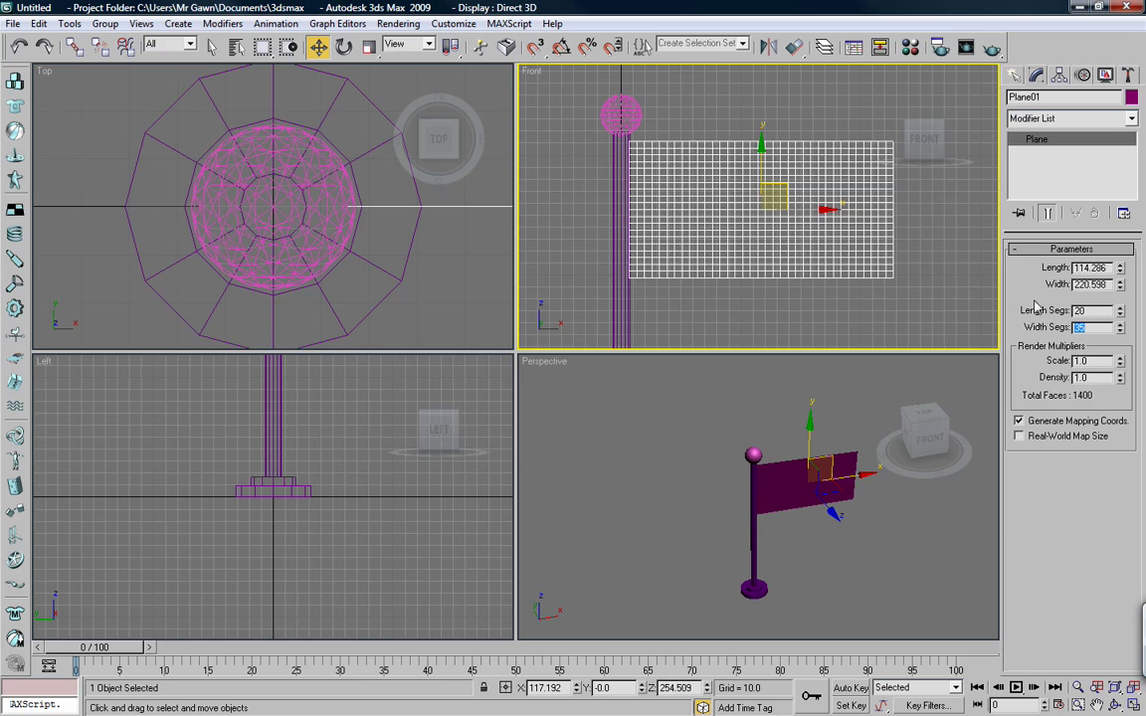
scroll(718, 239, "down", 2)
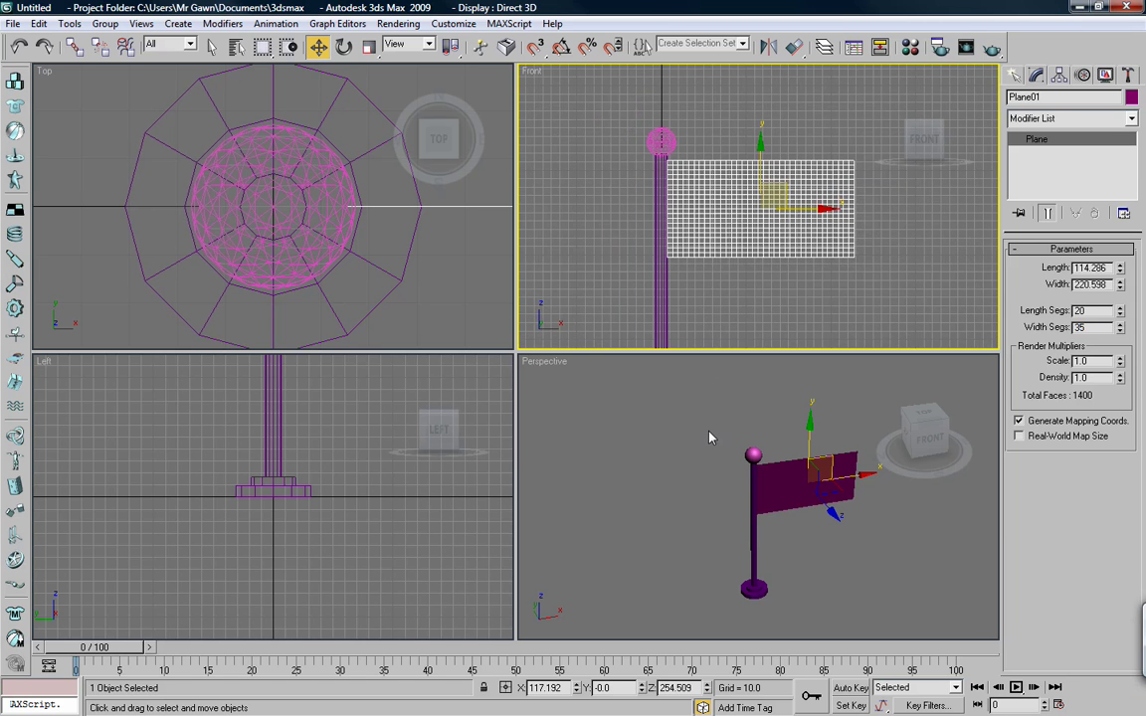
Nudge the flag plane slightly away from the pole along X, to about 117.6.
scroll(713, 442, "down", 2)
mouse_move(753, 497)
middle_mouse_down("alt")
mouse_move(735, 466)
mouse_move(729, 493)
mouse_move(729, 479)
middle_mouse_up("alt")
scroll(729, 494, "up", 2)
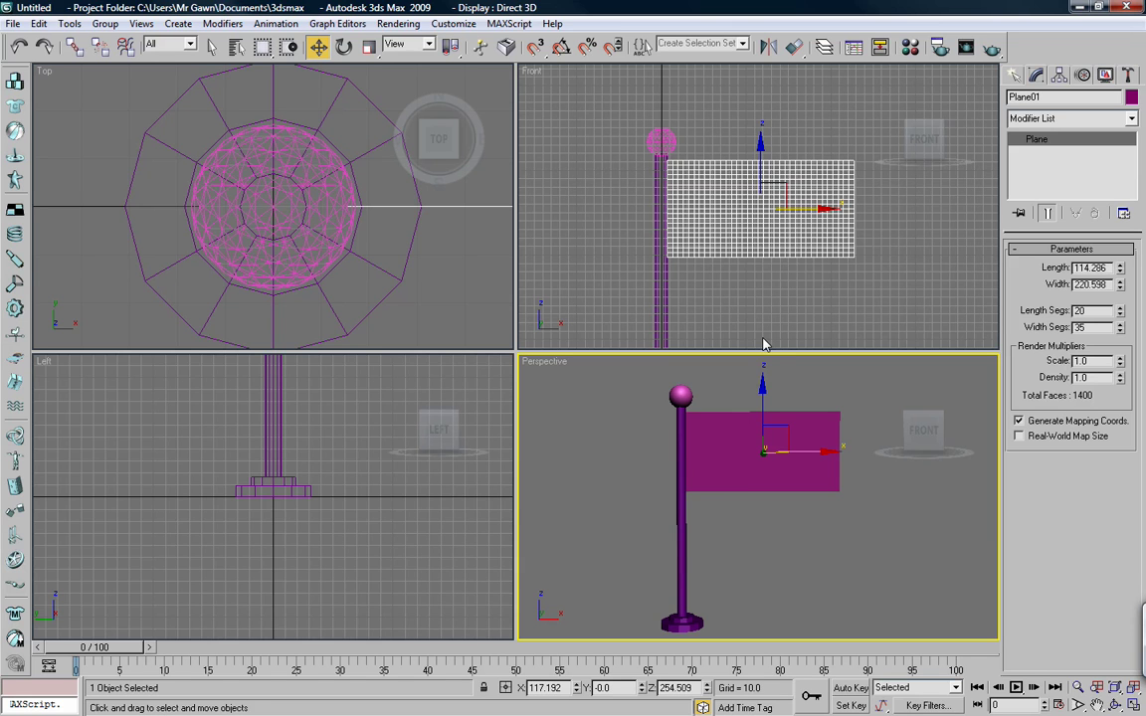
scroll(749, 238, "up", 5)
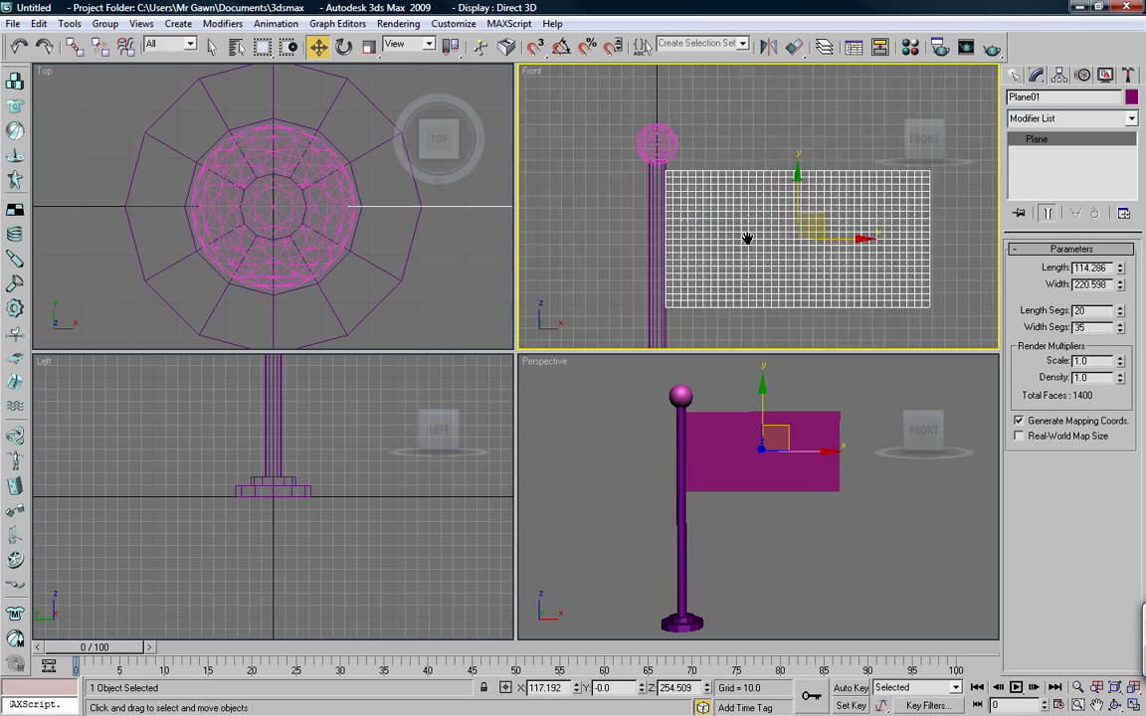
middle_click_drag(747, 223, 739, 198)
left_click_drag(848, 220, 851, 220)
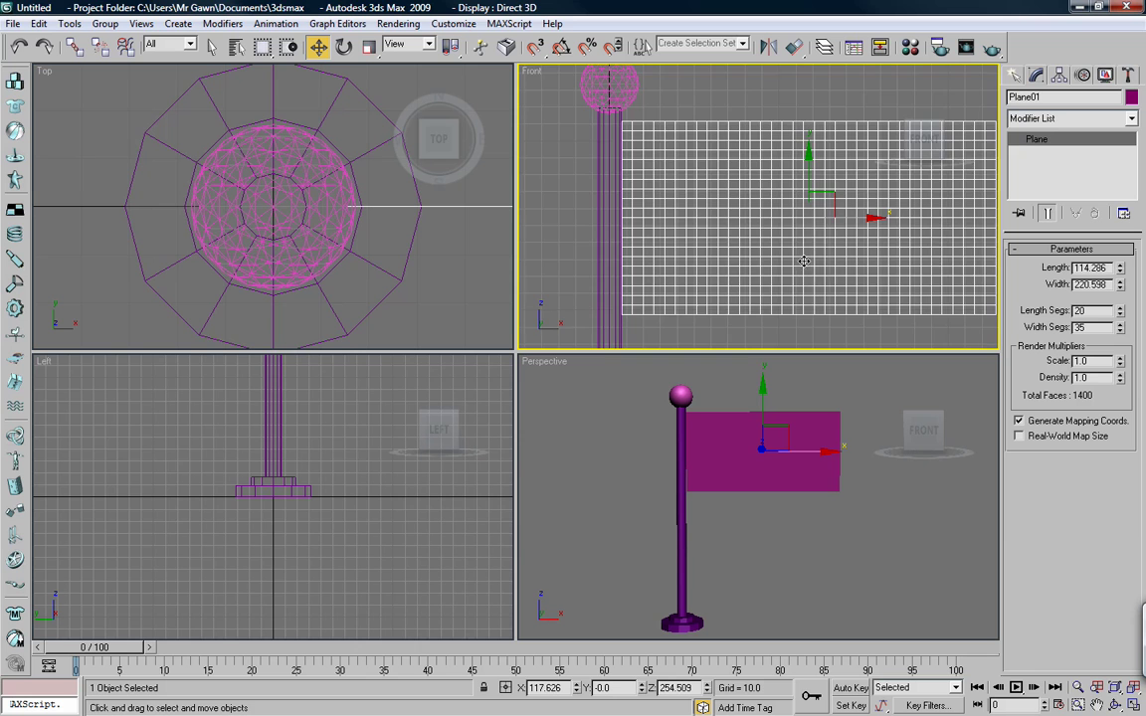
scroll(775, 261, "down", 3)
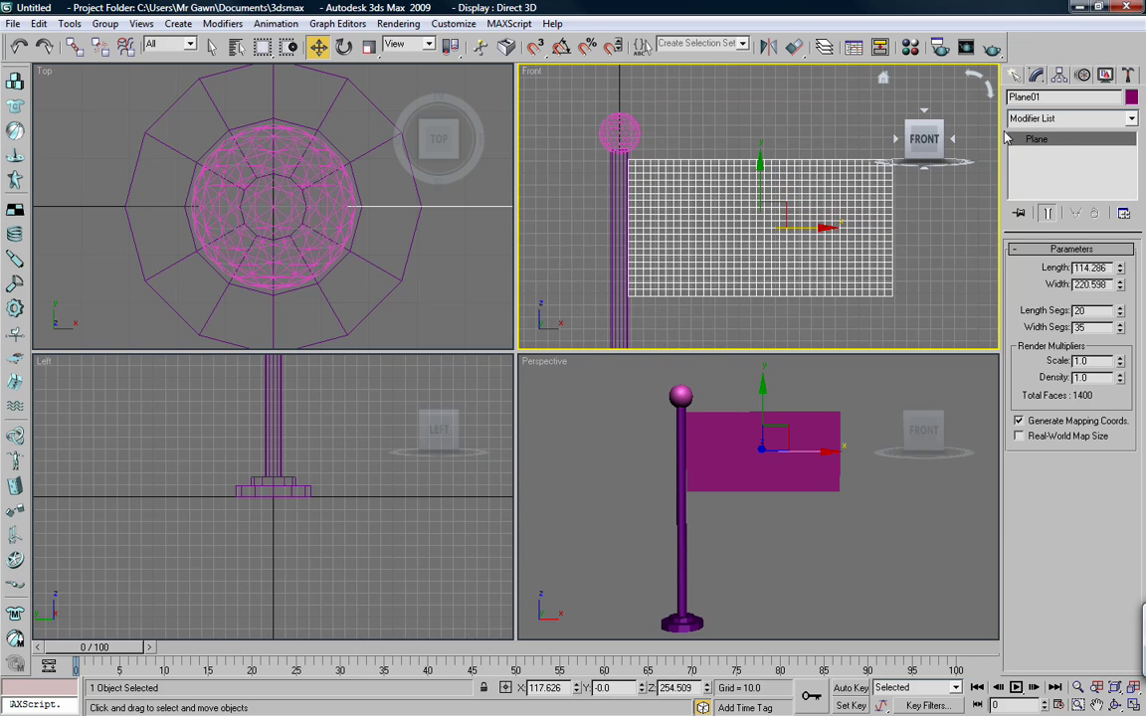
Apply a Cloth modifier to the flag plane and expand its sub-object levels.
left_click(1131, 119)
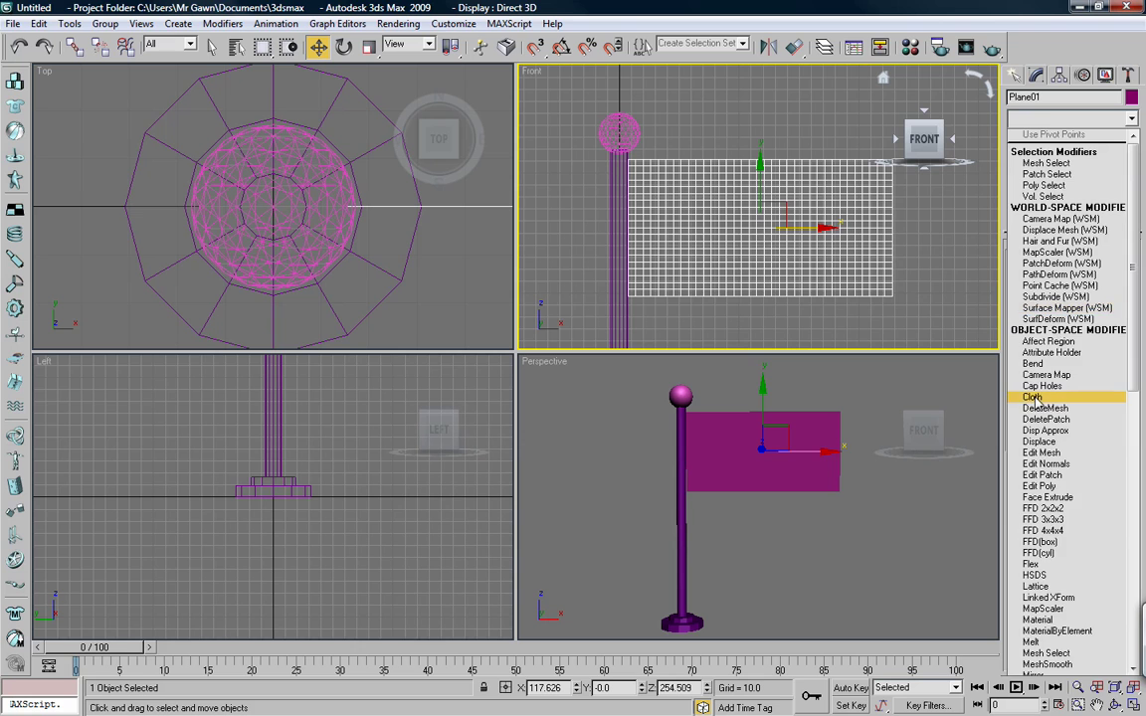
left_click(1034, 397)
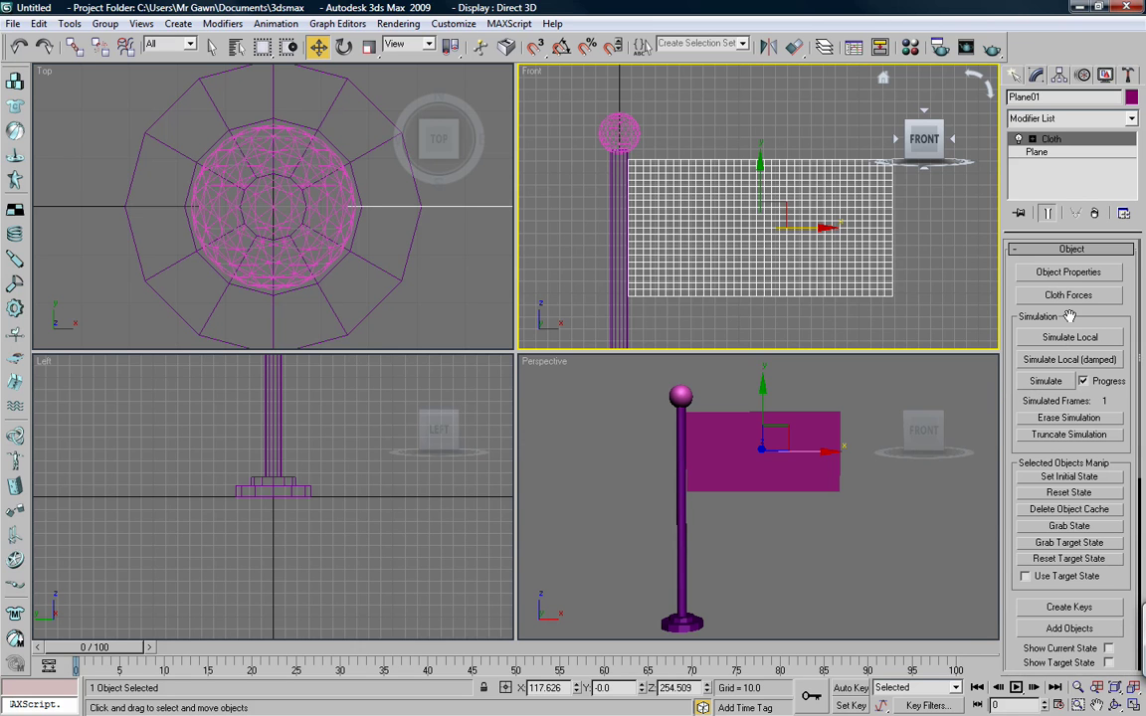
left_click(1033, 140)
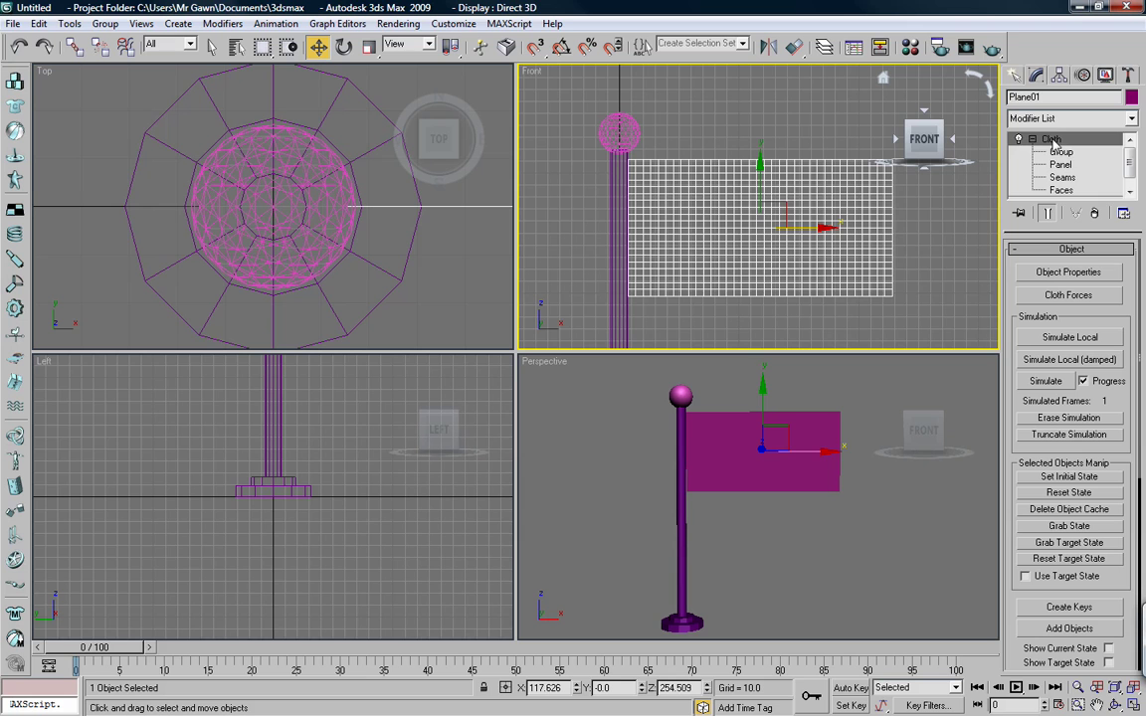
left_click(1032, 140)
left_click(1033, 140)
Make a Cloth vertex group named "Attach verts" from the column of vertices along the flag's pole-side edge.
left_click(1061, 152)
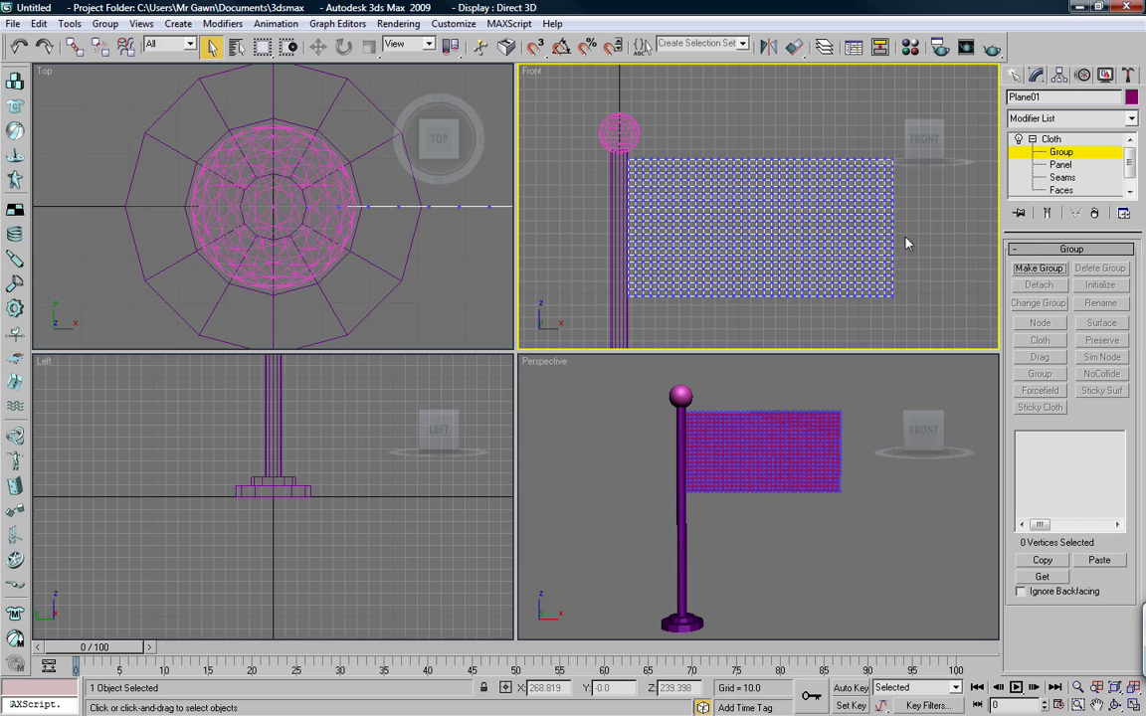
left_click_drag(625, 148, 635, 322)
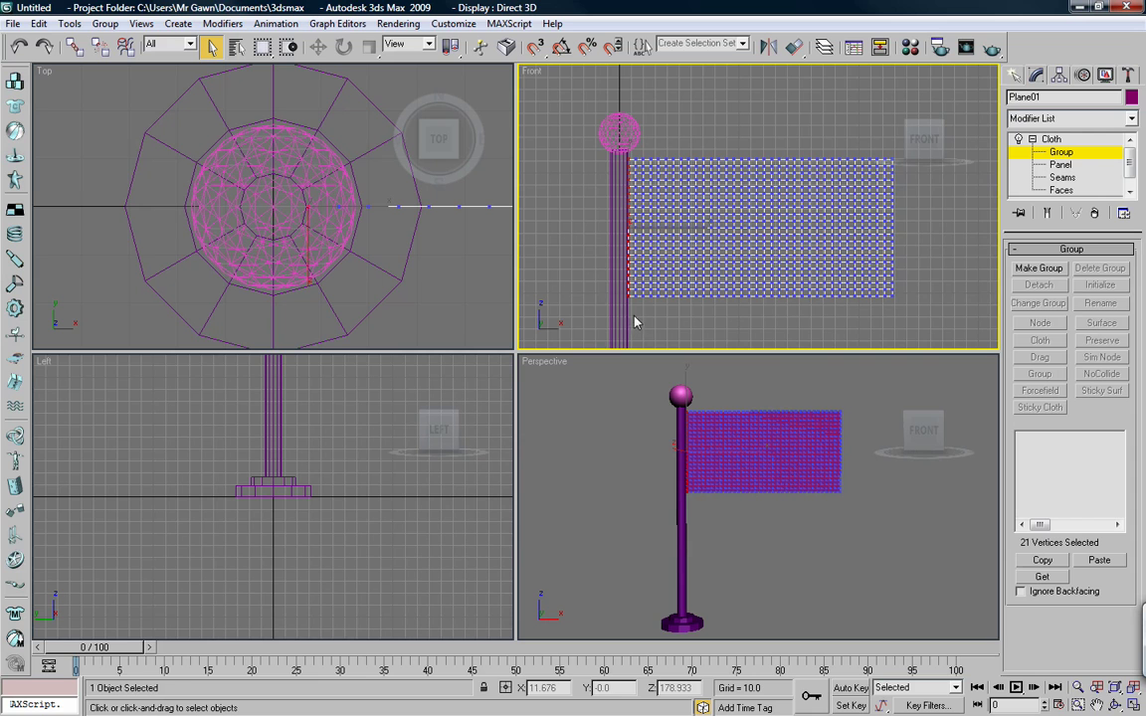
left_click(1039, 268)
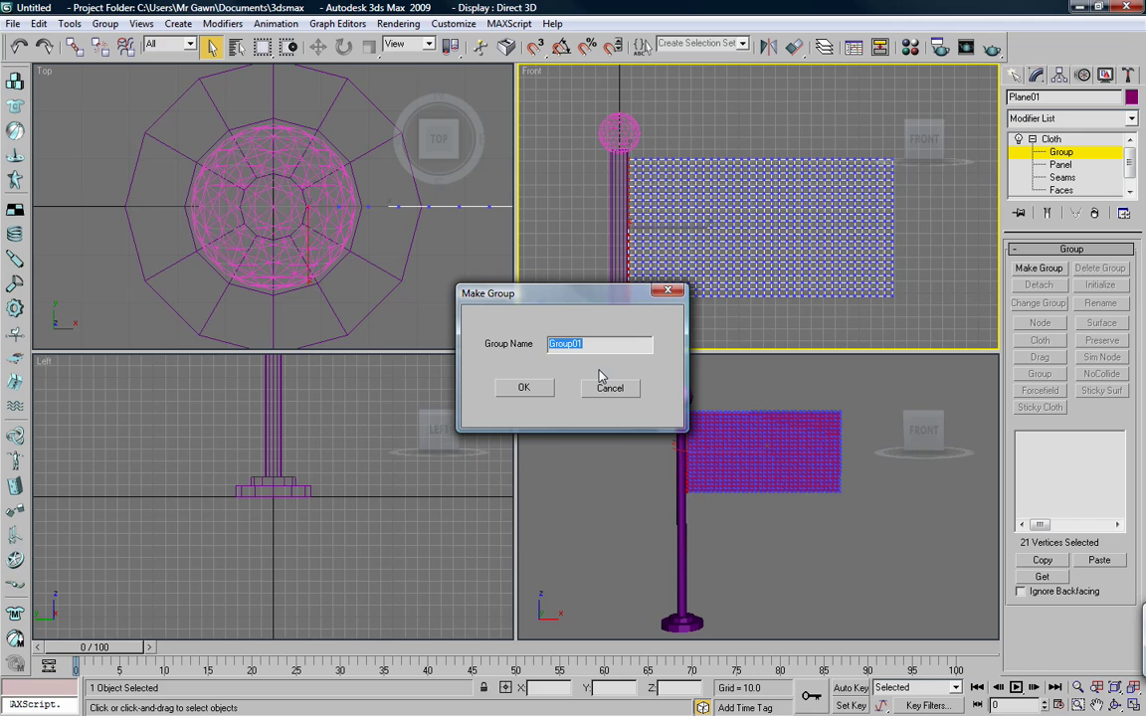
type("Attach verts")
key("Return")
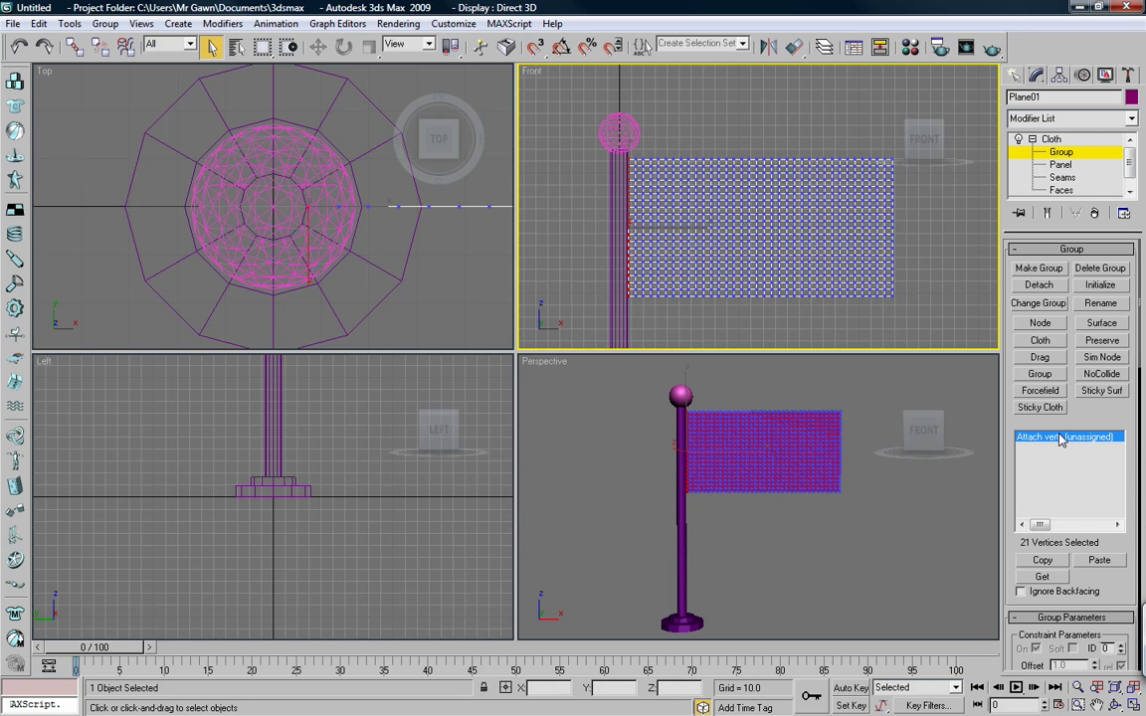
Constrain the "Attach verts" group to the pole cylinder with a Node constraint and return to the Cloth modifier's object level.
left_click(1041, 325)
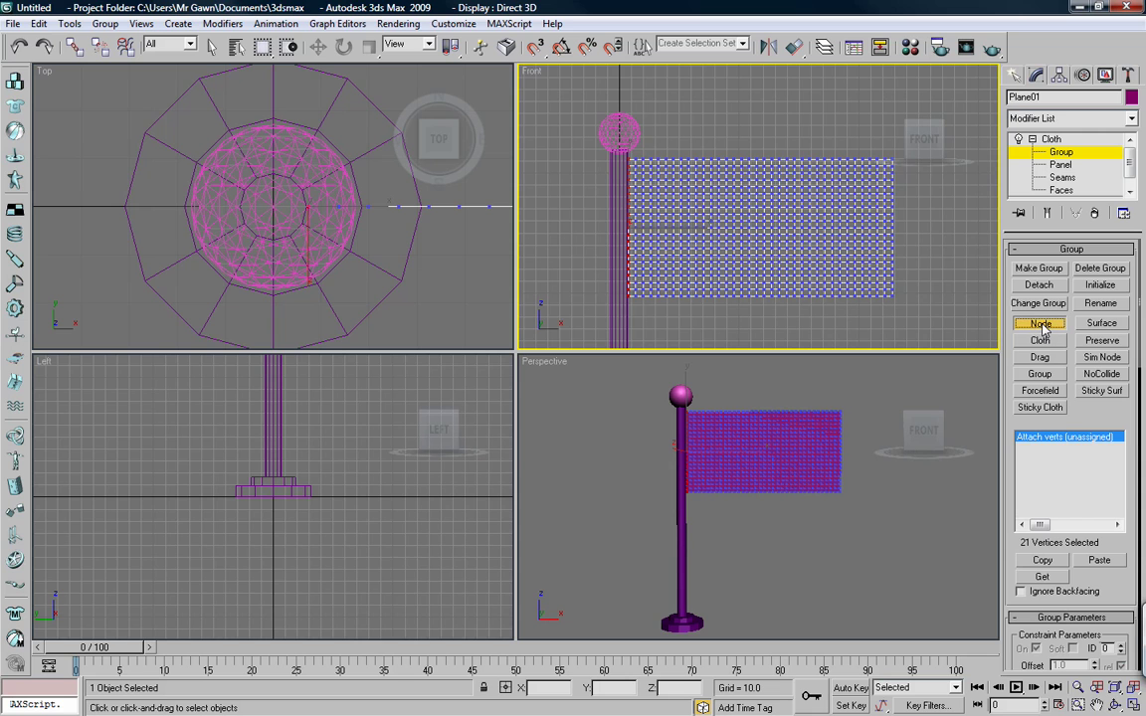
left_click(615, 283)
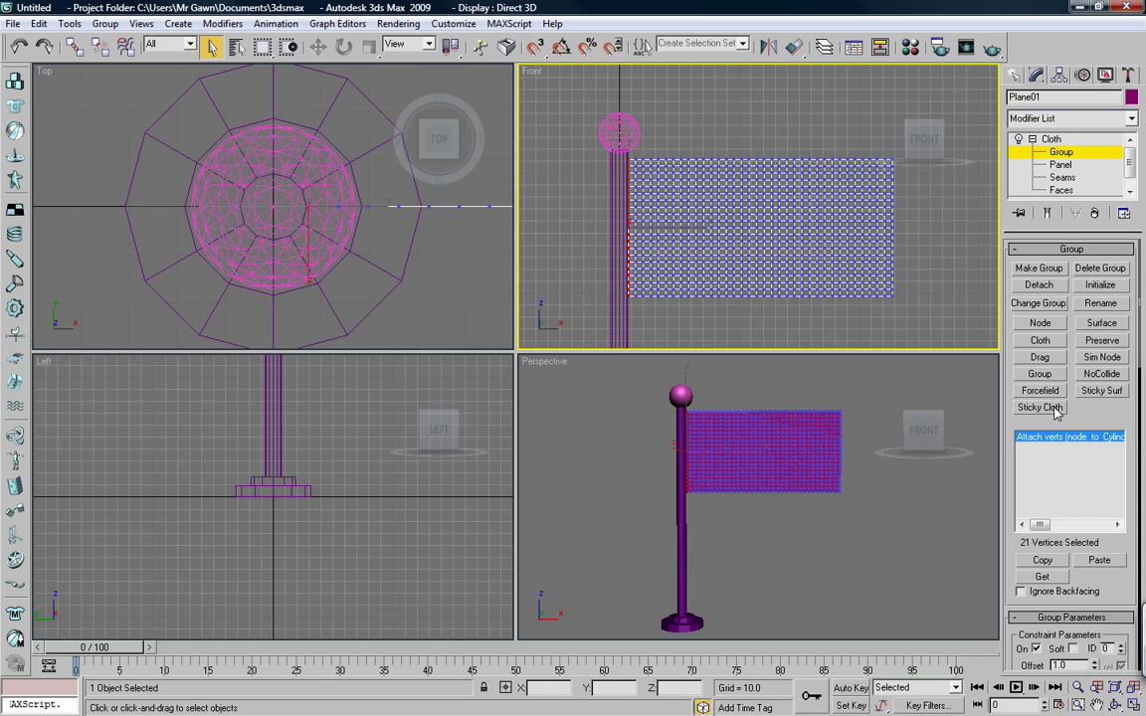
left_click(1059, 154)
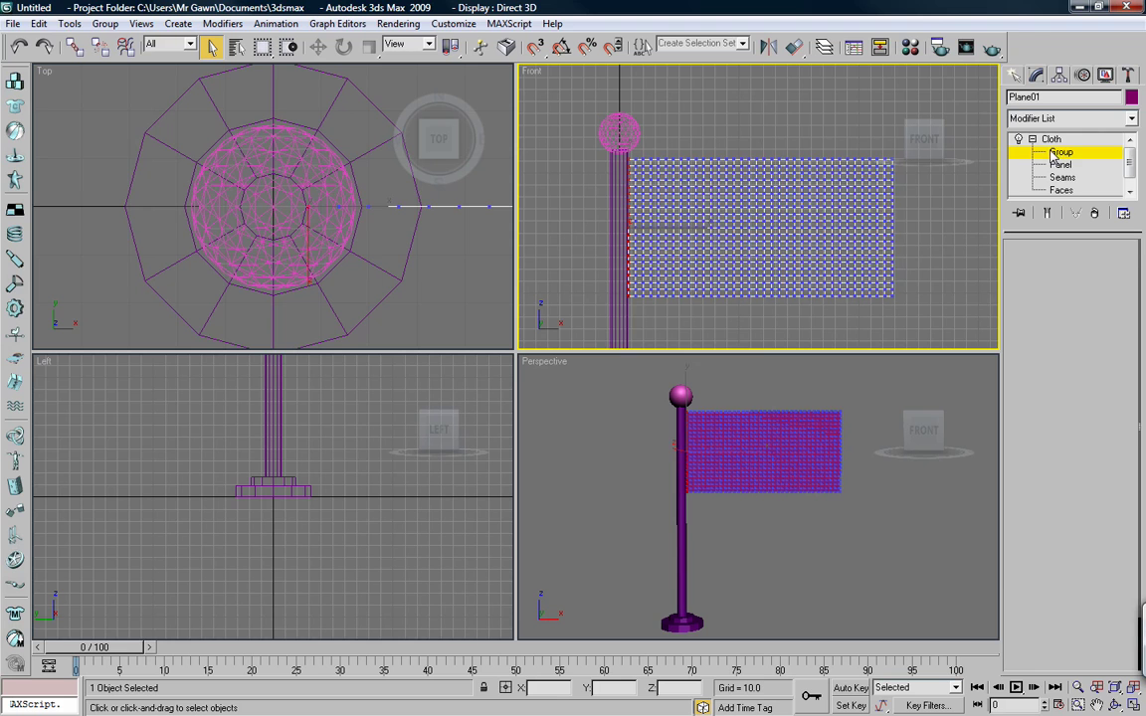
left_click(1033, 139)
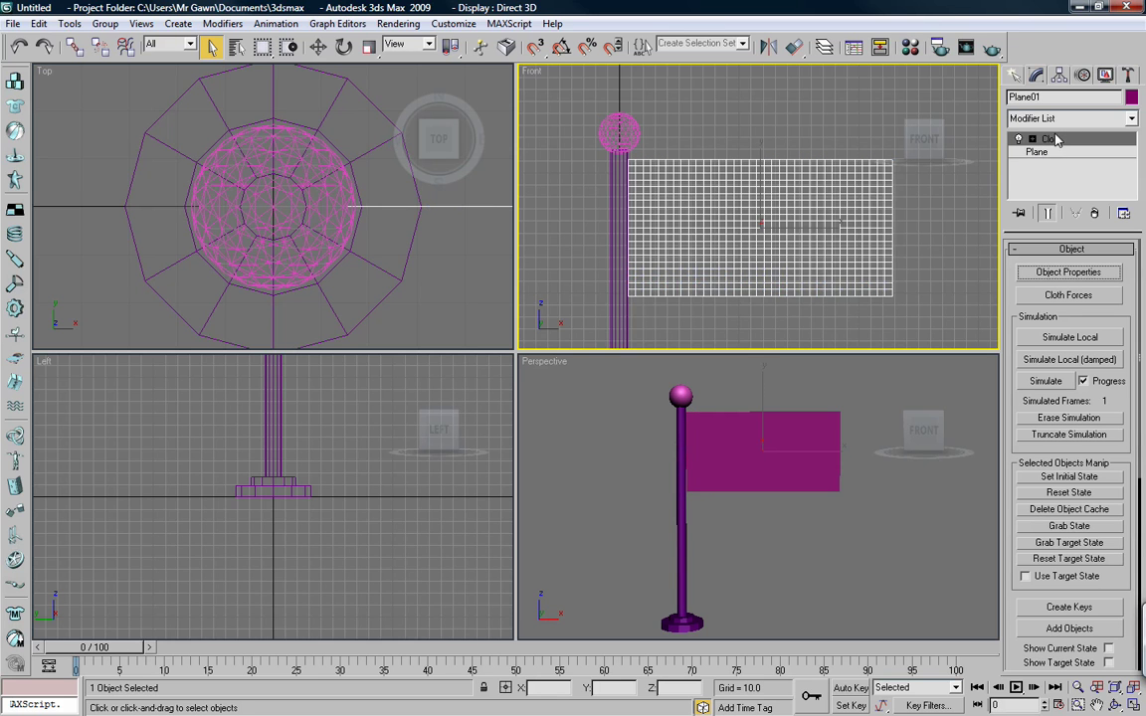
left_click(1033, 140)
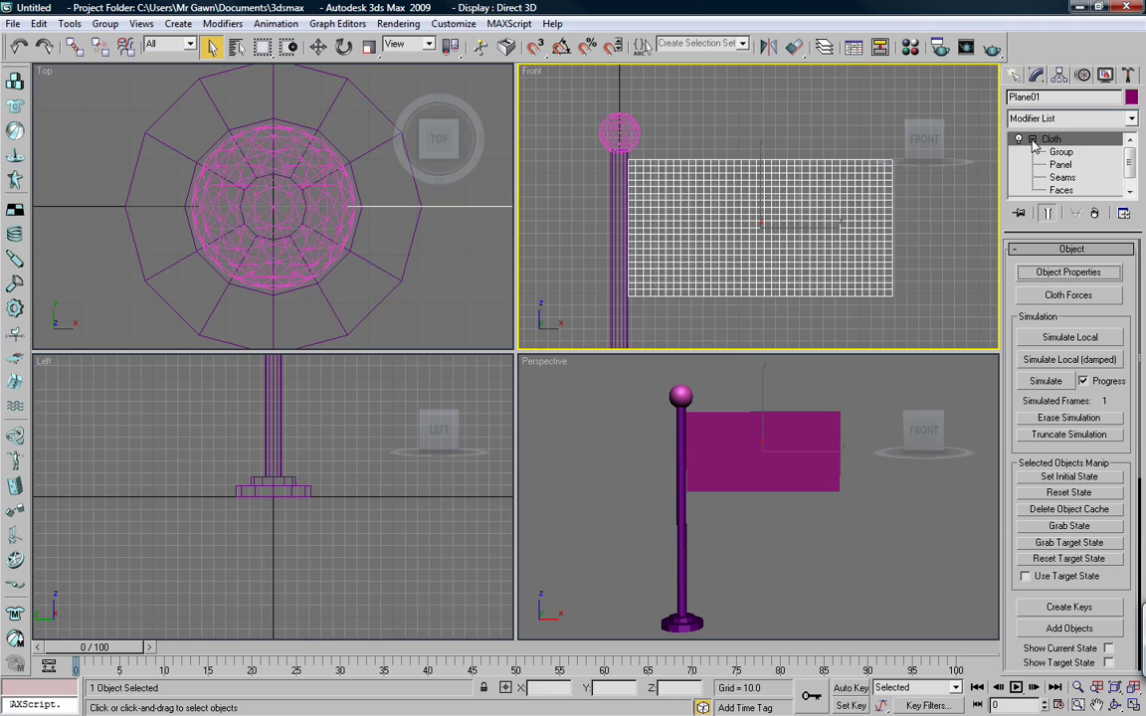
left_click(1032, 140)
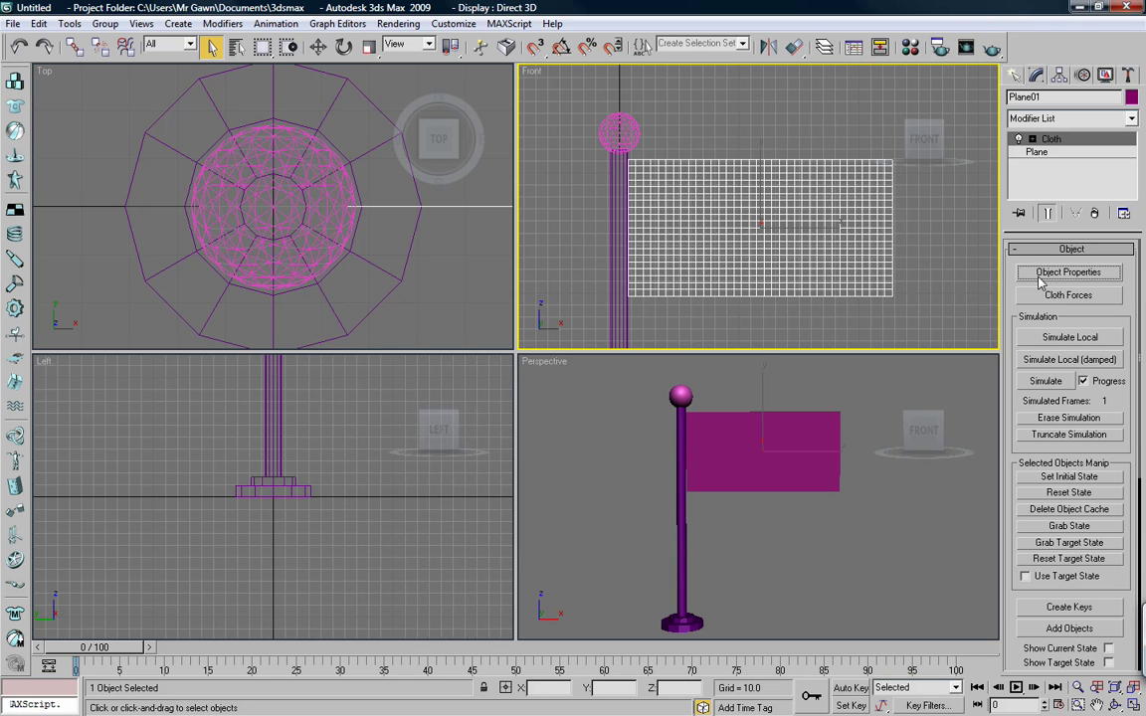
left_click(1068, 272)
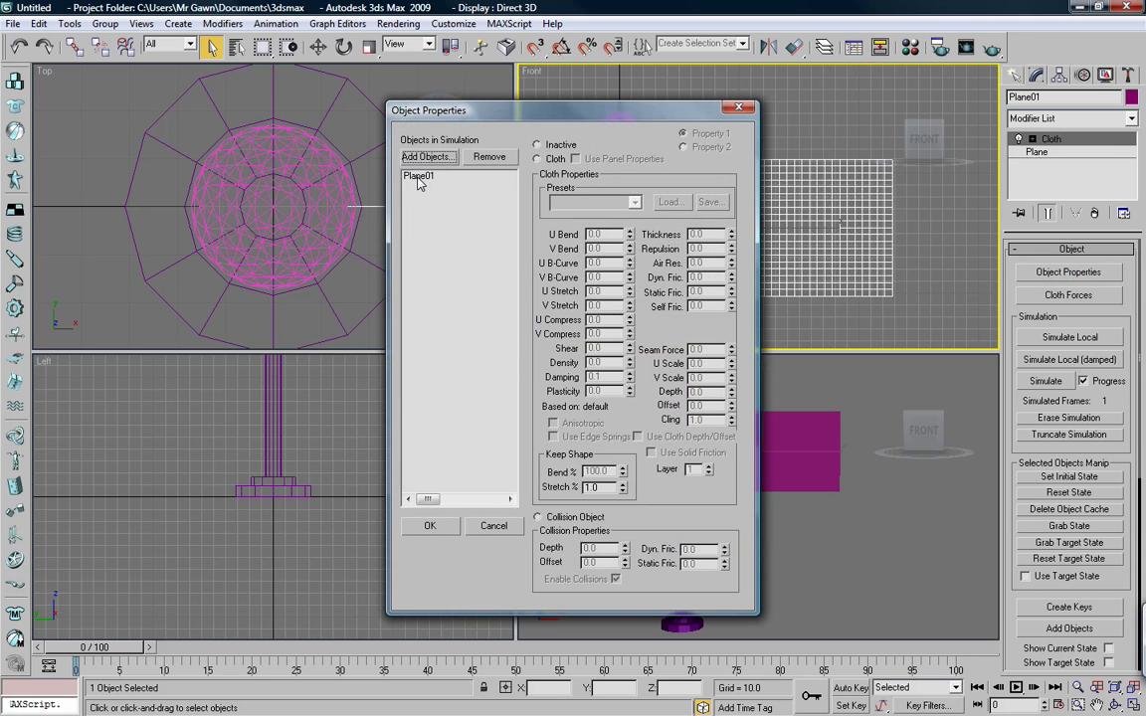
left_click(419, 179)
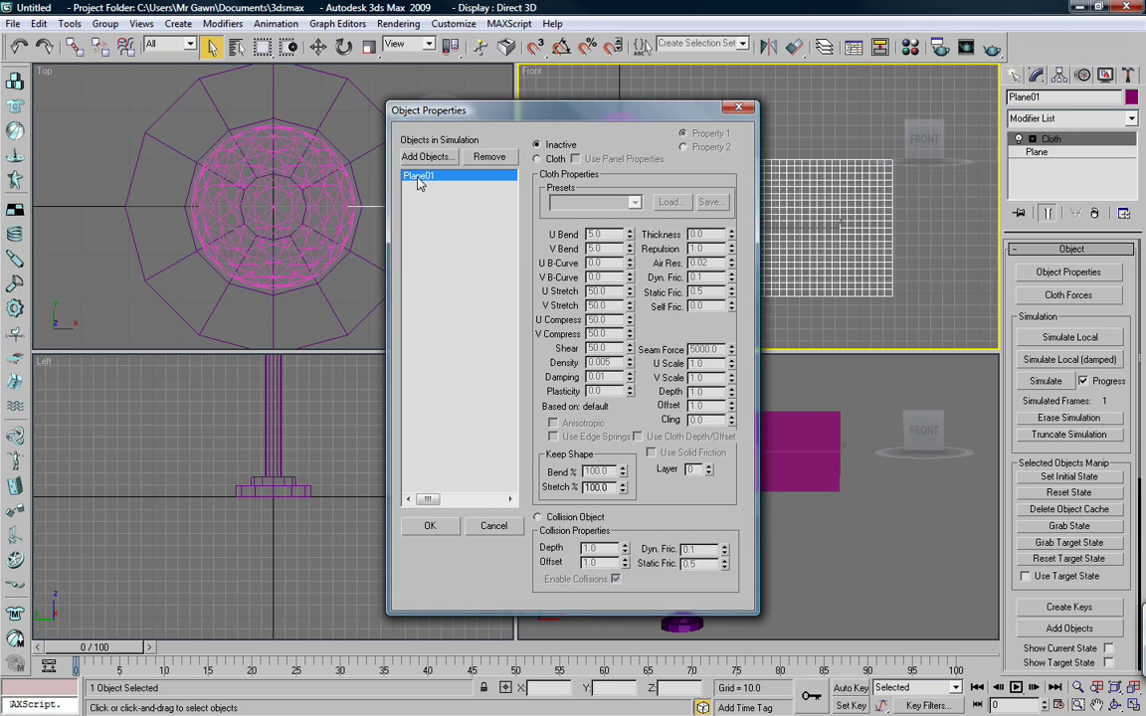
left_click_drag(458, 105, 345, 107)
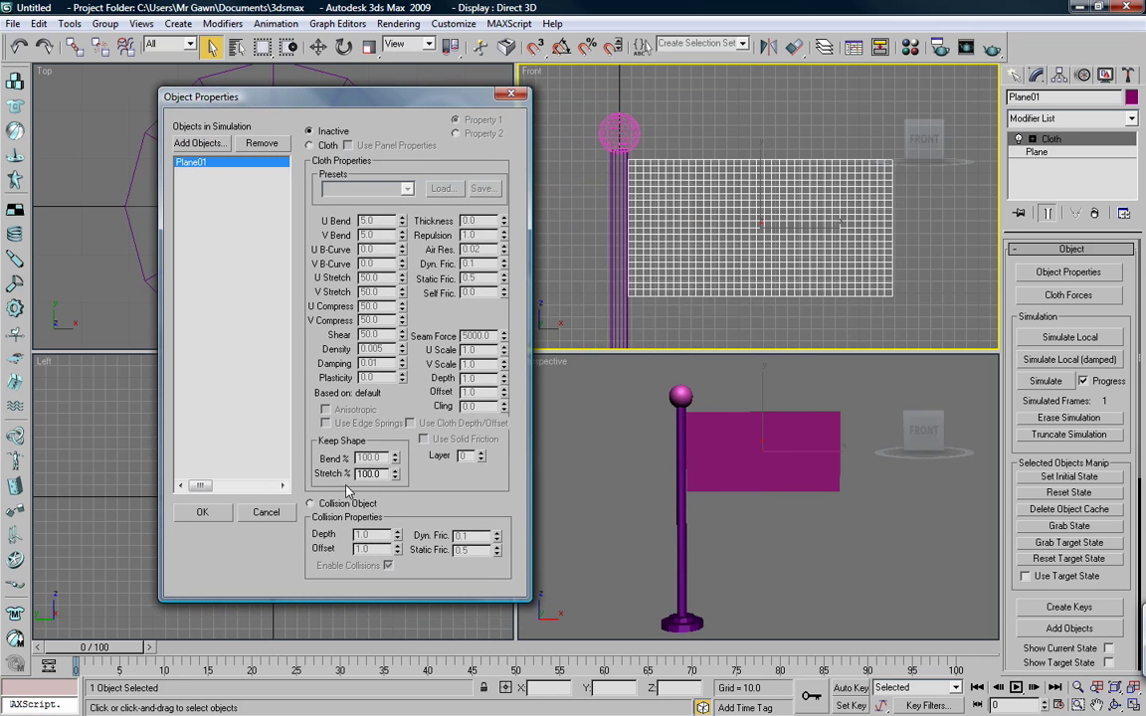
left_click(265, 512)
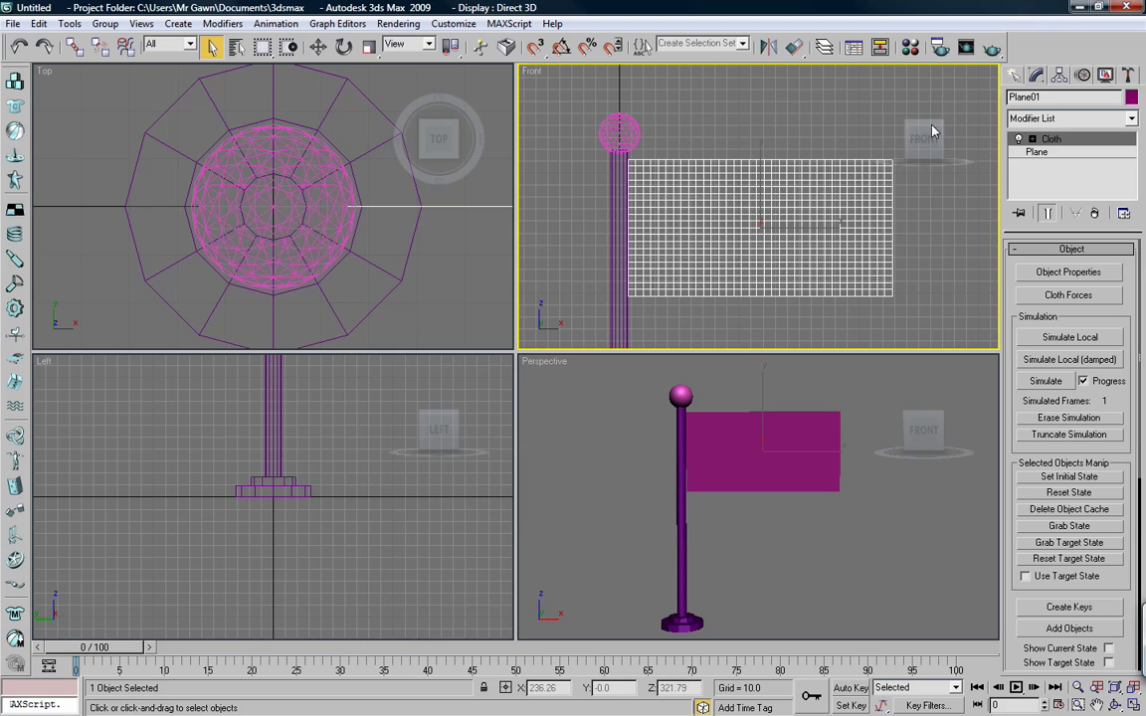
Rename the plane as "Flag" and set it to Cloth in the simulation's object properties, without choosing a fabric preset.
left_click(1049, 96)
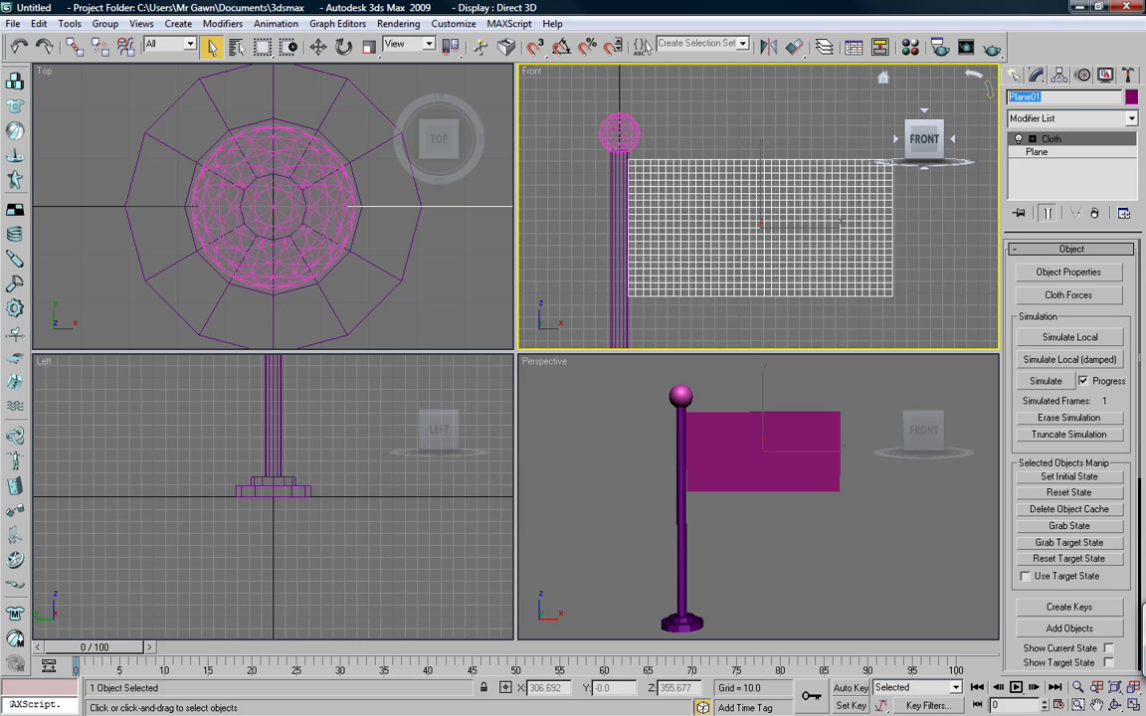
type("Flag")
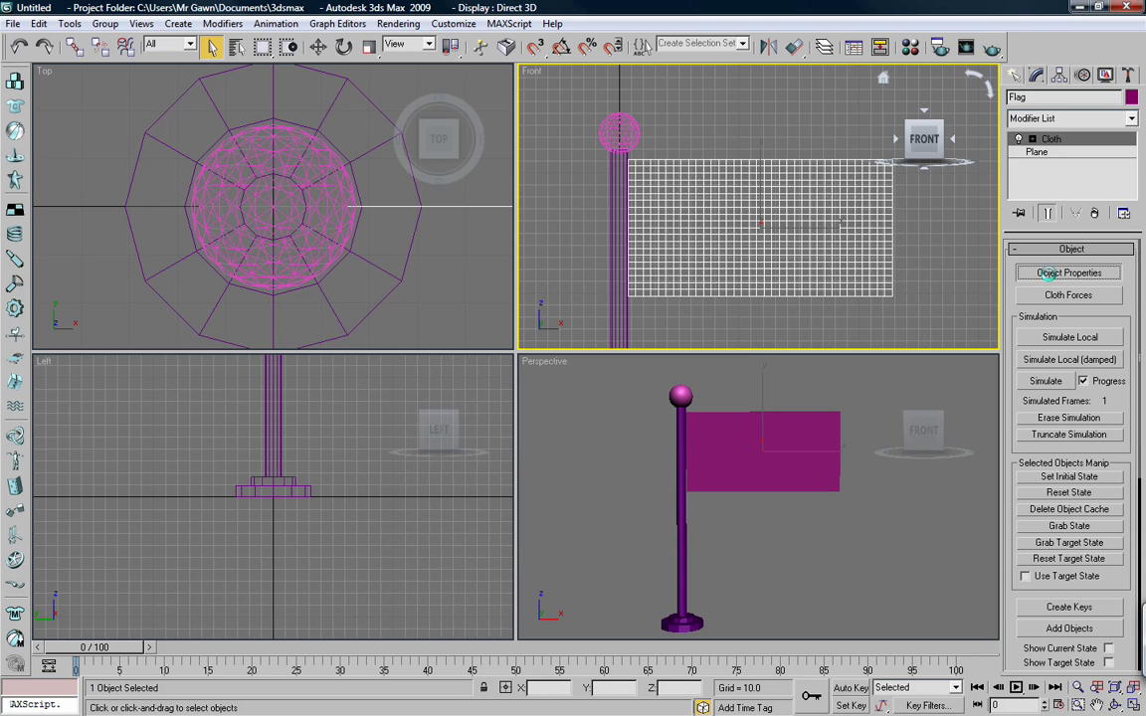
left_click(1069, 272)
left_click(411, 176)
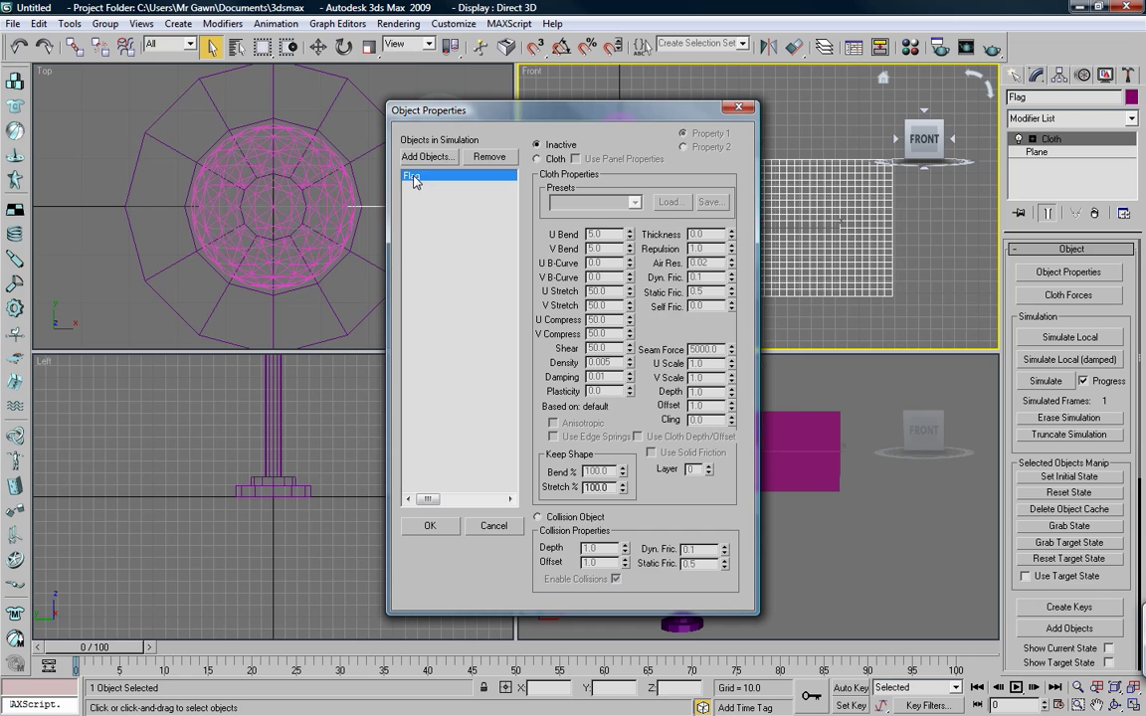
left_click_drag(447, 120, 305, 106)
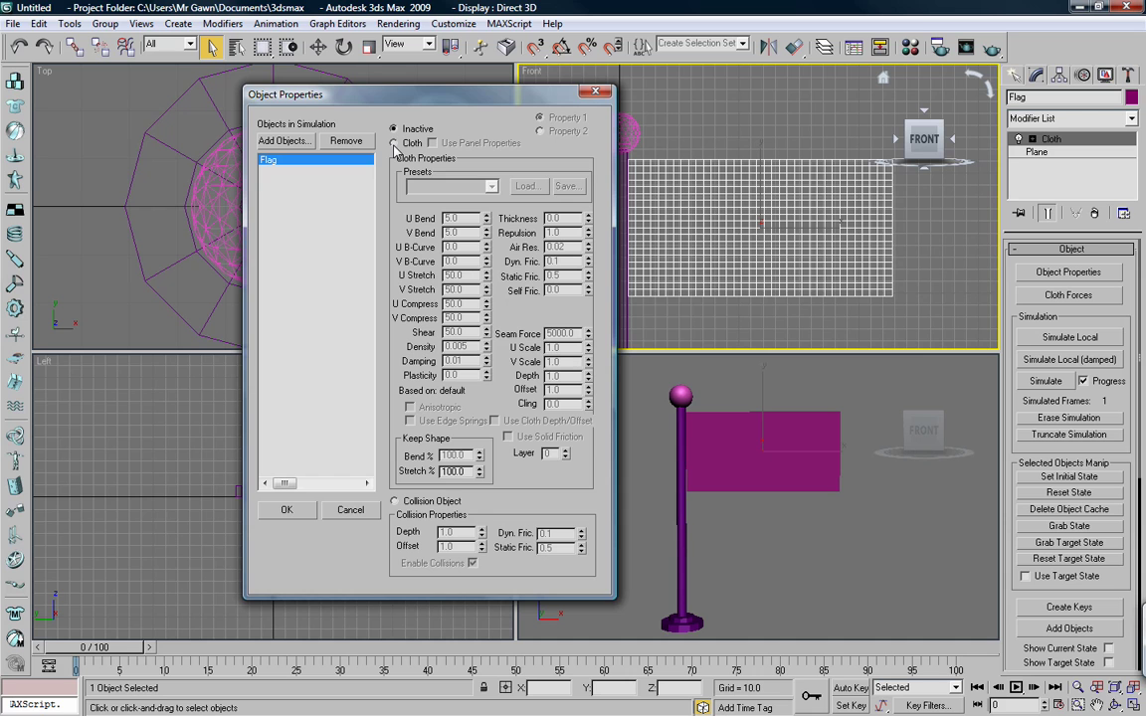
left_click(394, 143)
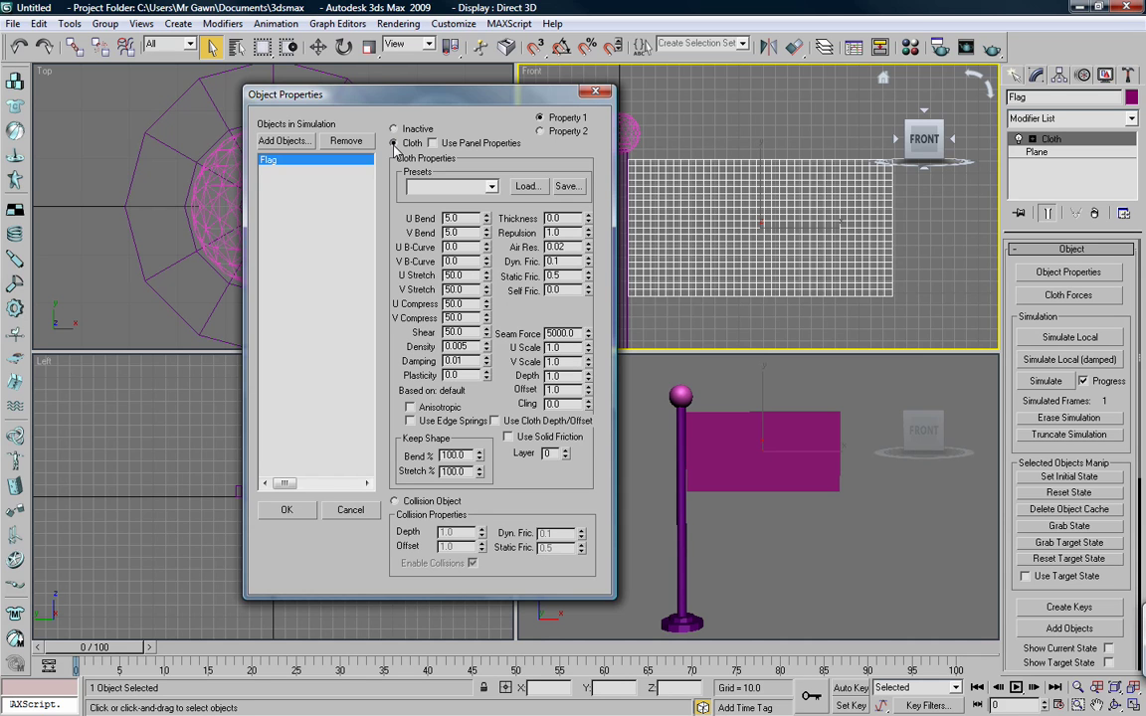
left_click(444, 185)
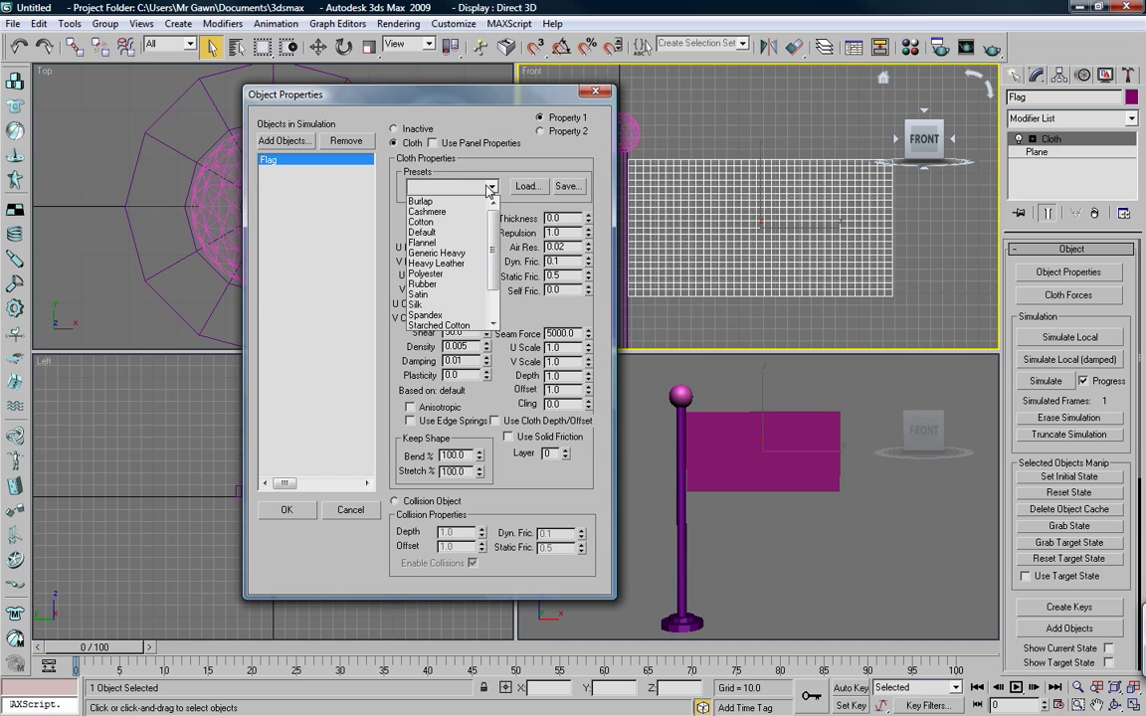
scroll(495, 274, "down", 1)
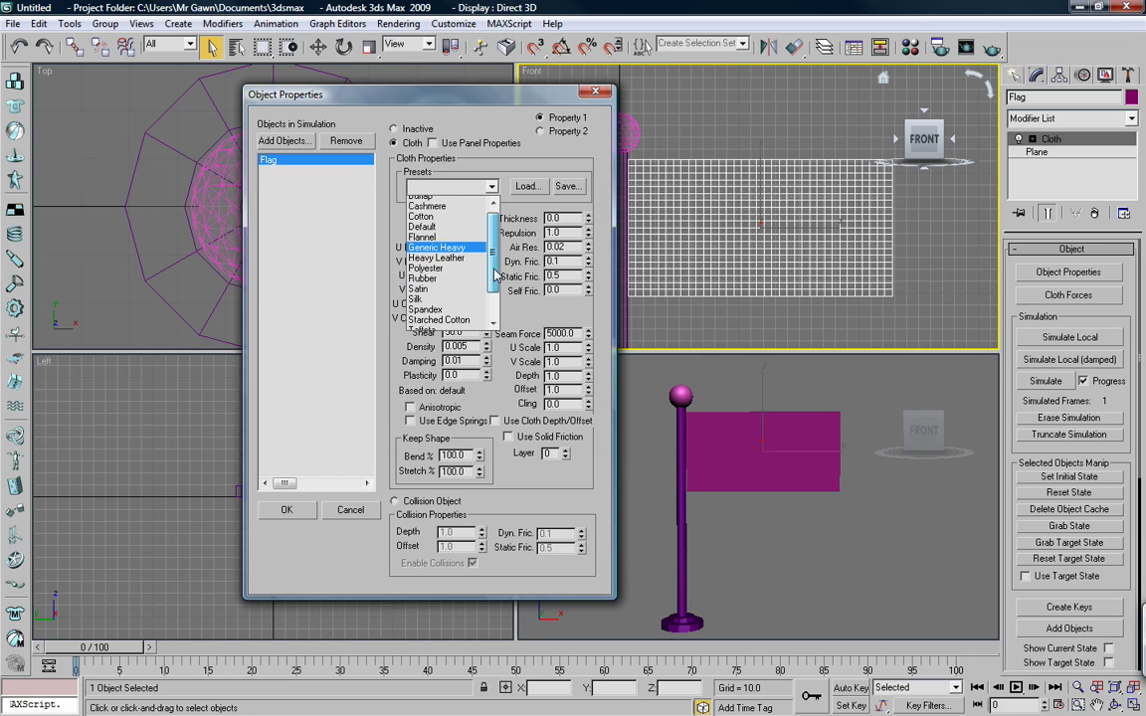
left_click(487, 164)
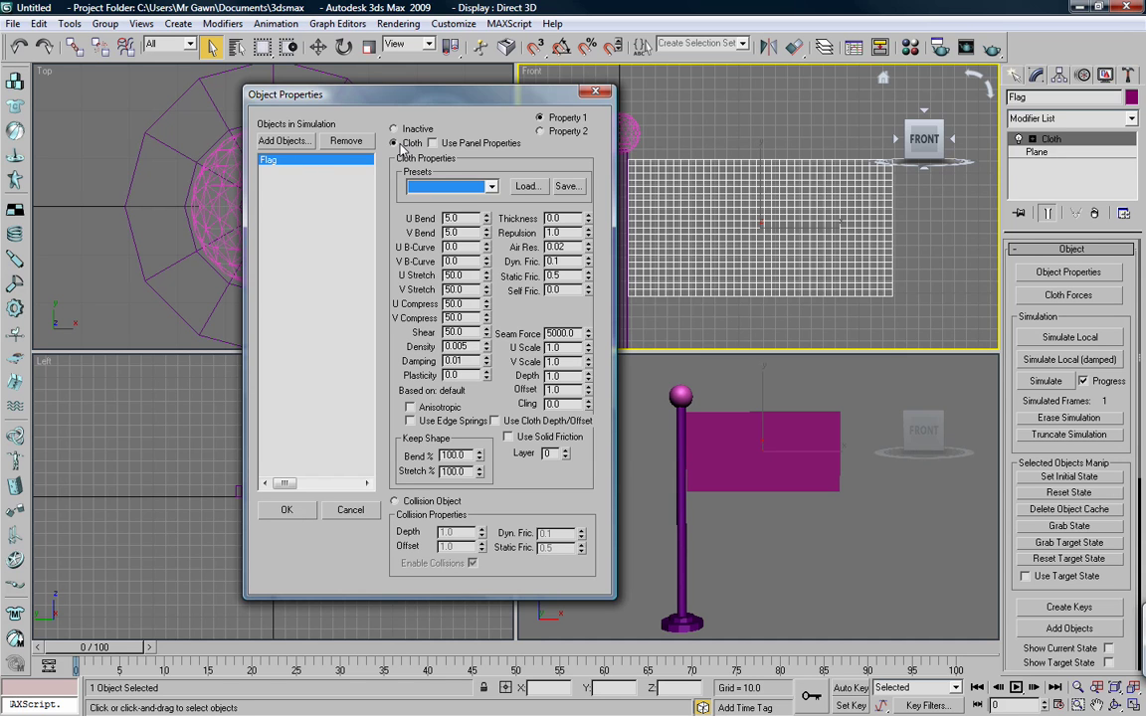
left_click(288, 510)
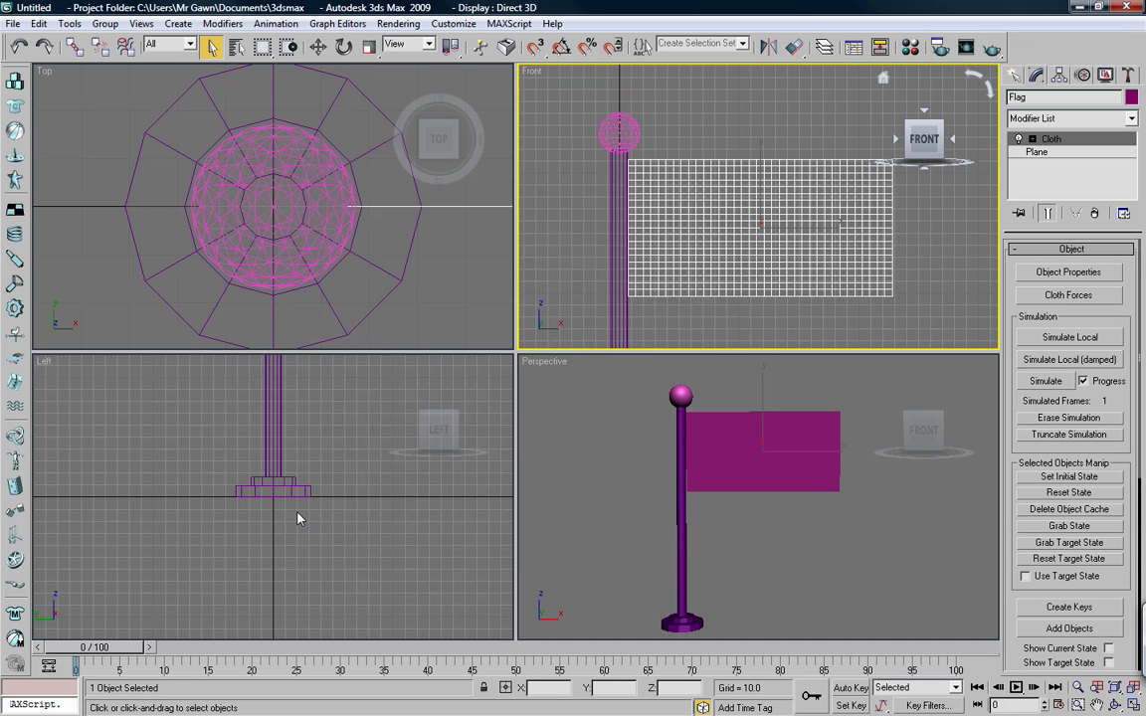